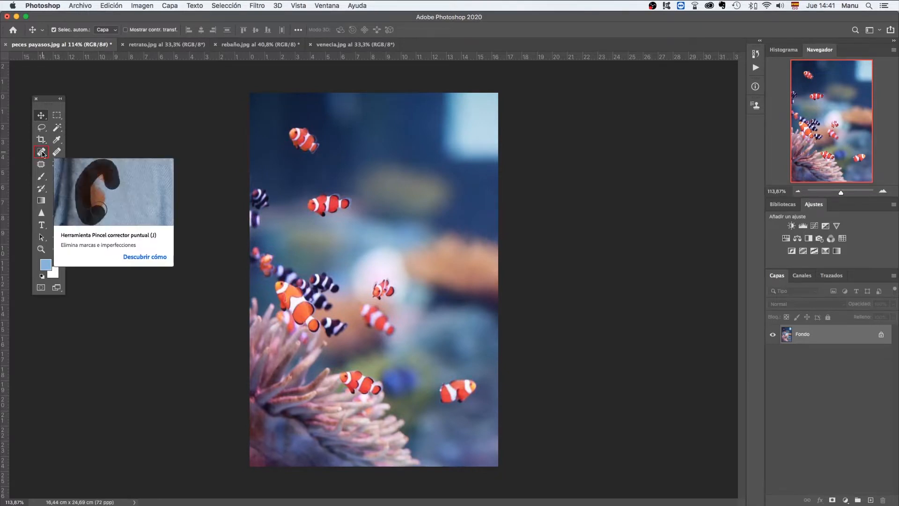
Step: Remove the topmost clownfish from the peces payasos image with the Spot Healing Brush
click(41, 152)
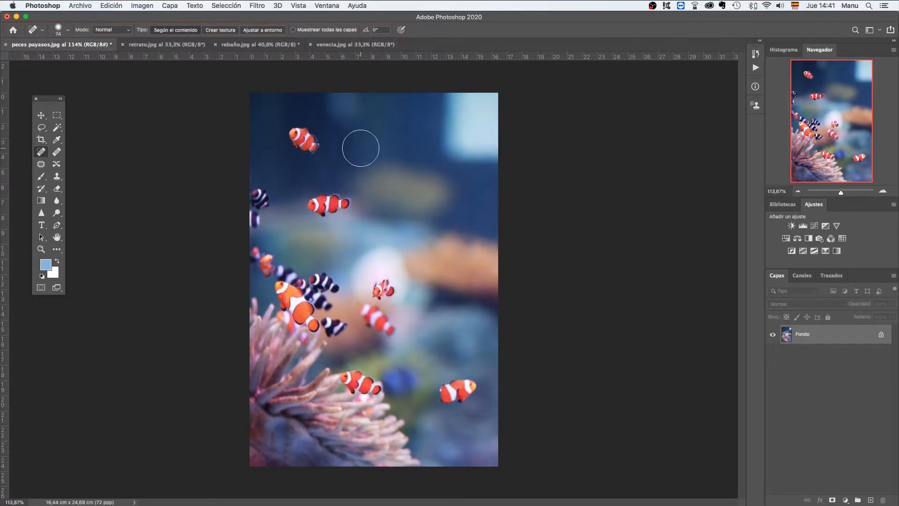
mouse_move(360, 147)
mouse_down()
mouse_move(293, 133)
mouse_move(319, 155)
mouse_up()
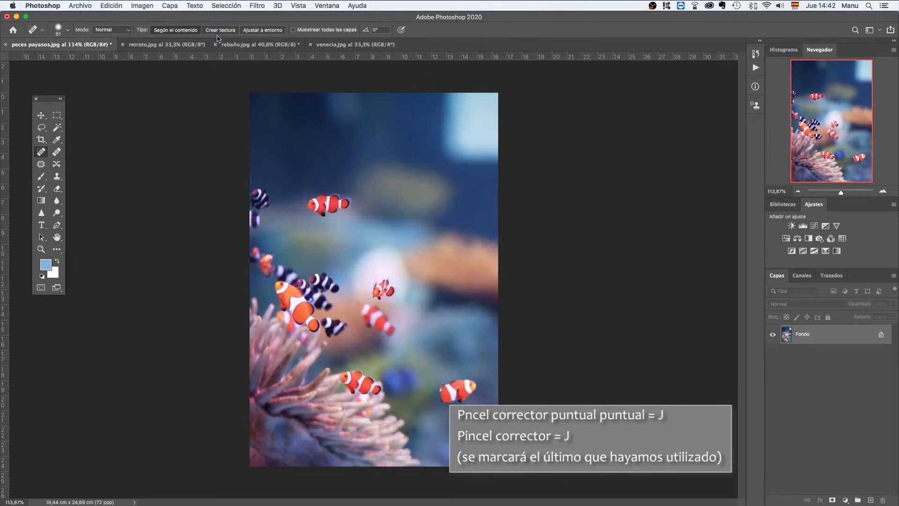
click(68, 31)
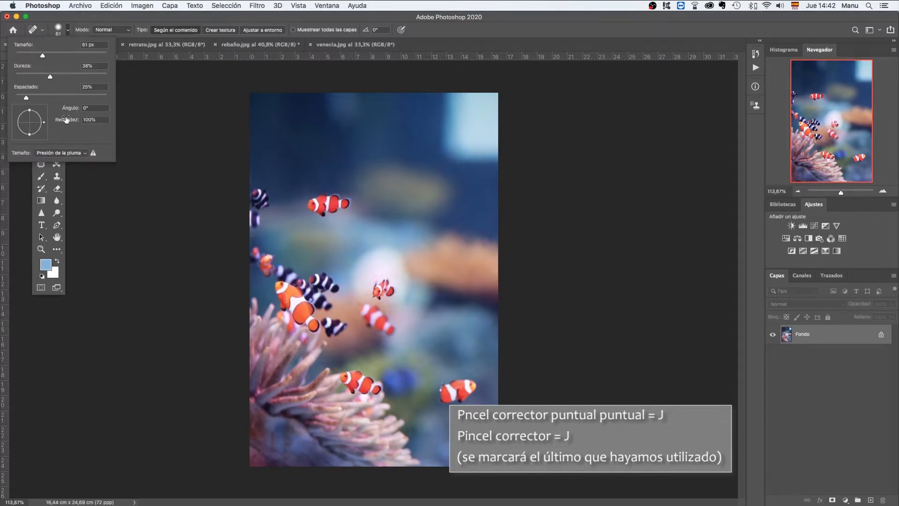
click(128, 30)
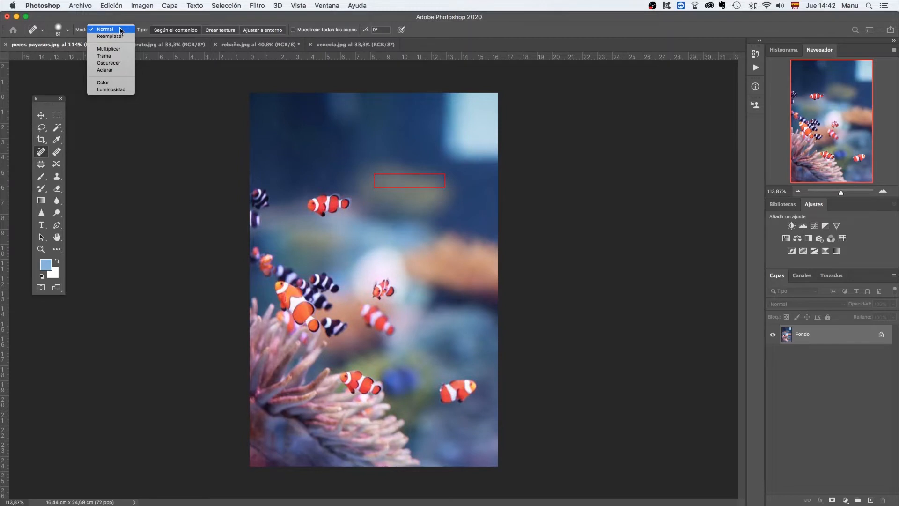
click(164, 21)
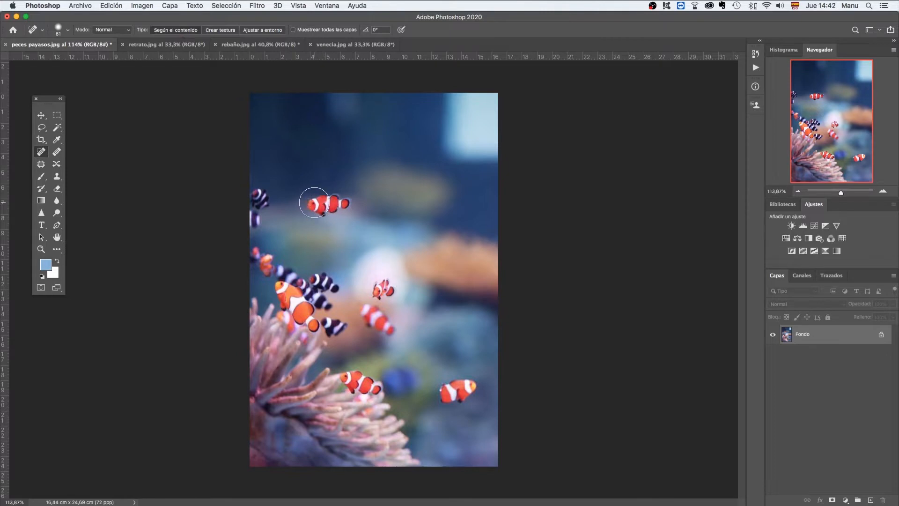
Step: Try healing away the uppermost remaining clownfish with the Según el contenido type and with Crear textura, undoing each attempt
drag(316, 202, 337, 204)
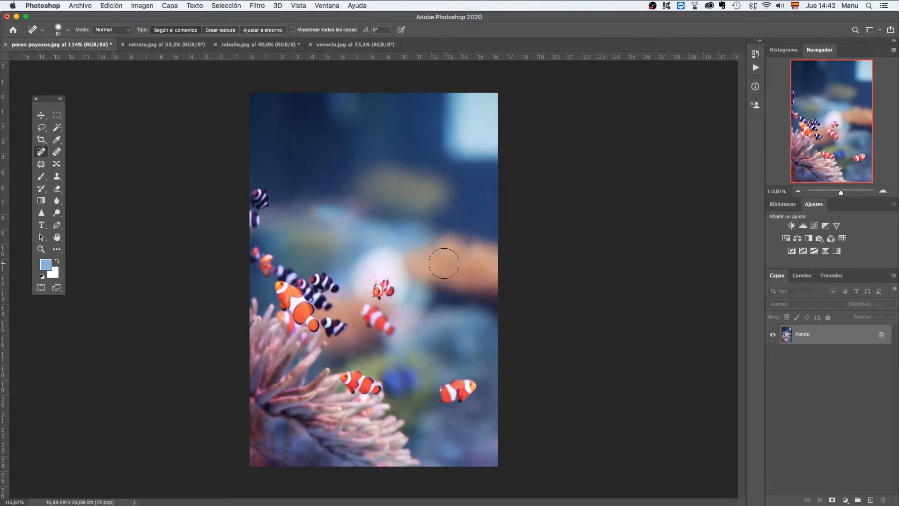
key(super+z)
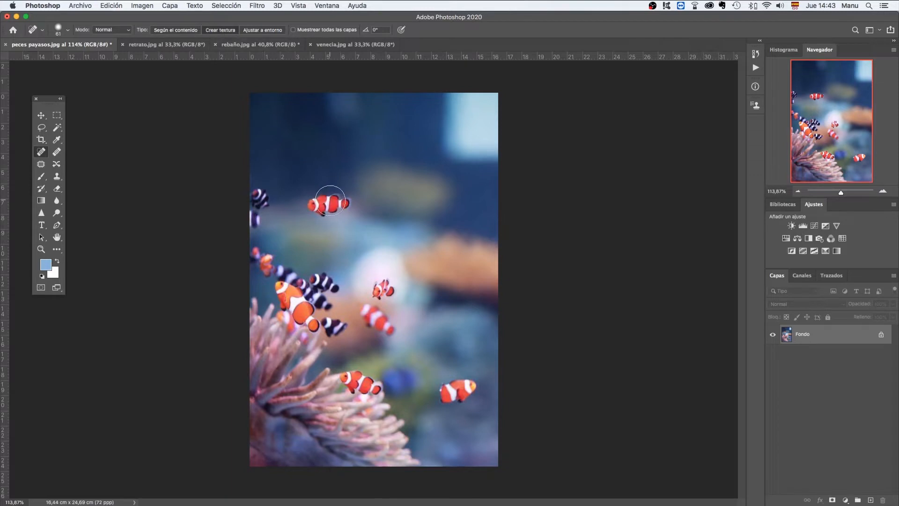
mouse_move(330, 201)
mouse_down()
mouse_move(350, 206)
mouse_move(336, 193)
mouse_move(309, 198)
mouse_move(362, 225)
mouse_up()
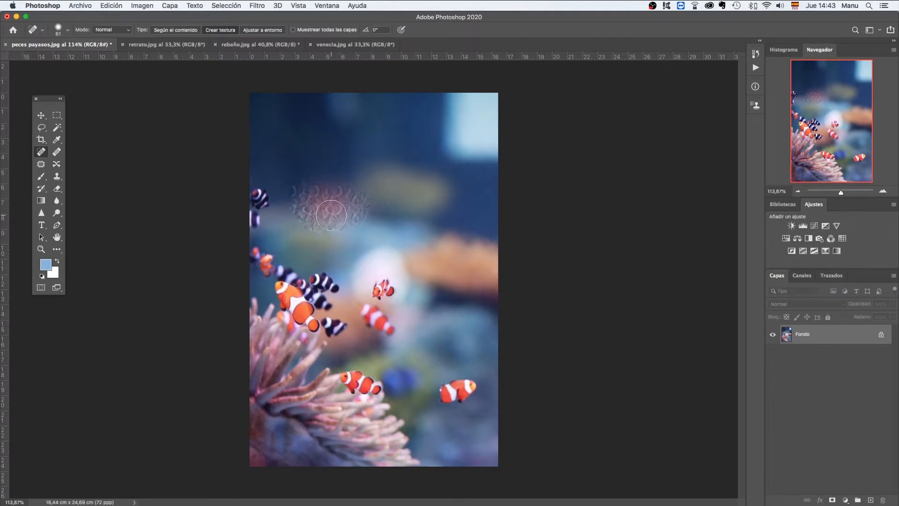
key(super+z)
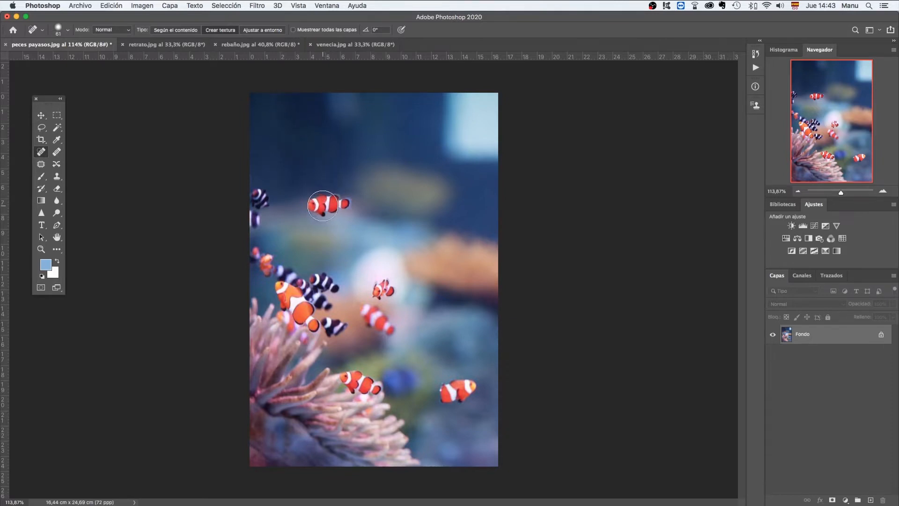
Step: Try healing the same clownfish with the Ajustar a entorno type and undo the stroke
click(263, 30)
click(312, 200)
mouse_move(312, 200)
mouse_down()
mouse_move(349, 203)
mouse_move(330, 200)
mouse_up()
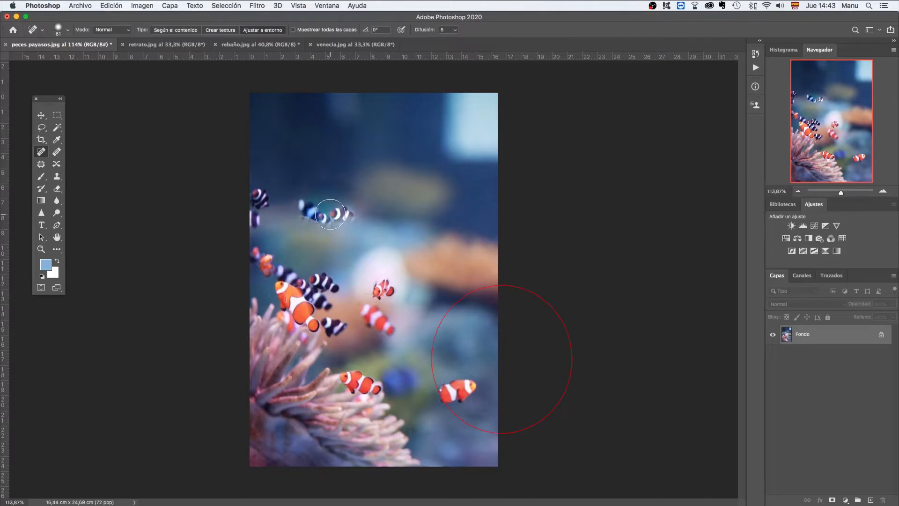
key(super+z)
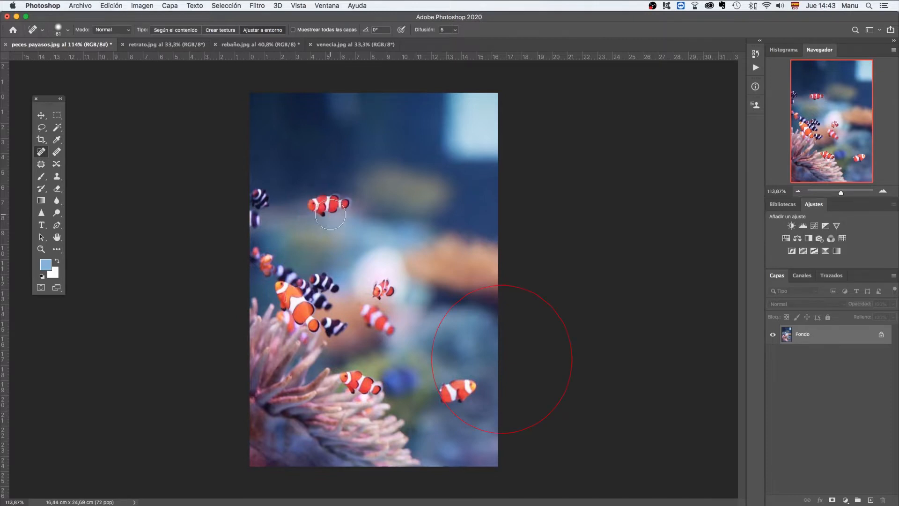
Step: Heal away the uppermost clownfish on a new layer, using the Según el contenido type with Mostrar todas las capas enabled
click(180, 30)
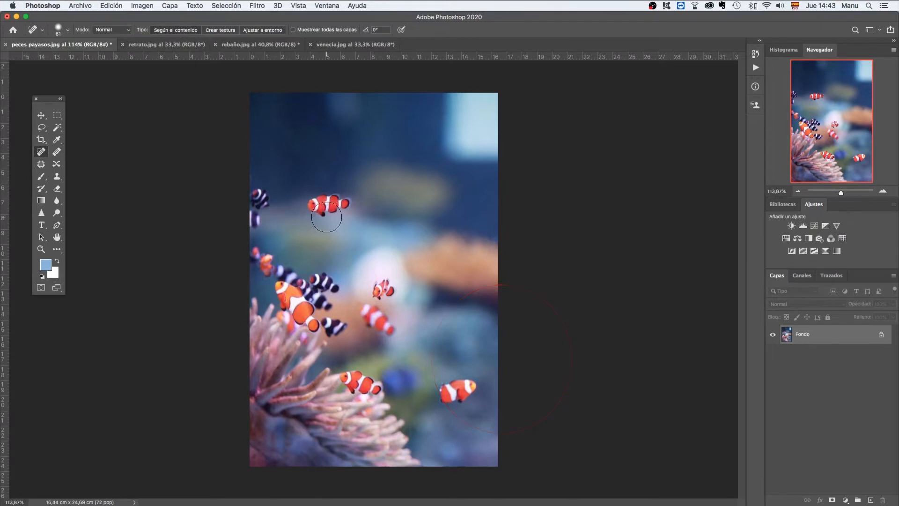
click(293, 30)
click(870, 500)
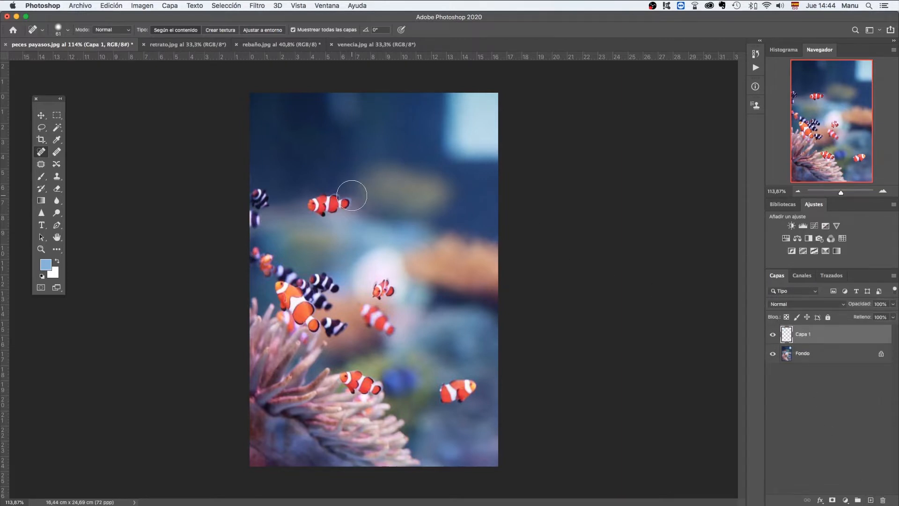
mouse_move(317, 199)
mouse_down()
mouse_move(348, 201)
mouse_move(323, 199)
mouse_move(321, 209)
mouse_move(344, 211)
mouse_move(337, 201)
mouse_up()
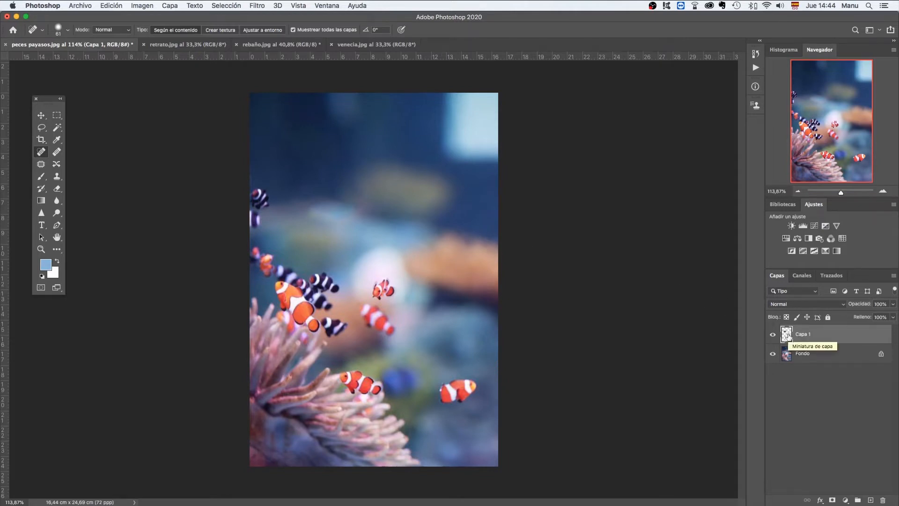
Step: Toggle the visibility of the Fondo and Capa 1 layers to inspect the retouched patch on its own layer
click(773, 354)
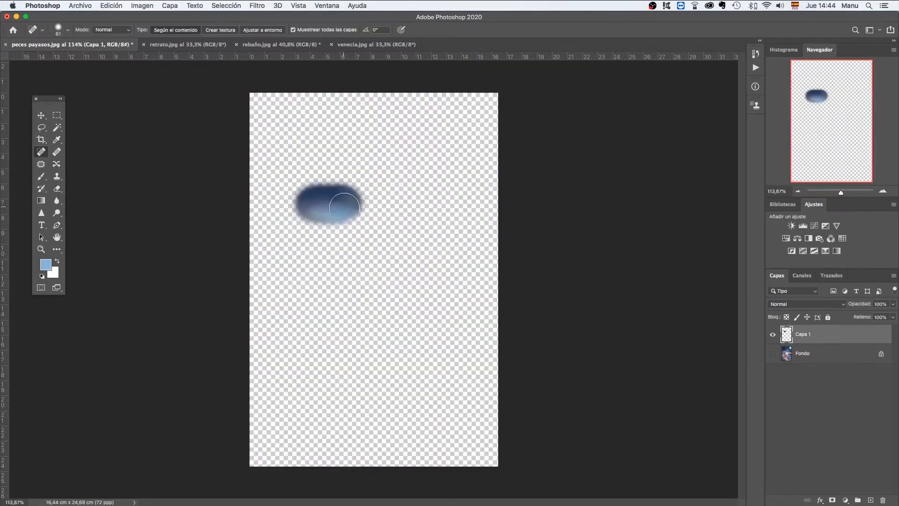
drag(344, 208, 339, 212)
click(773, 353)
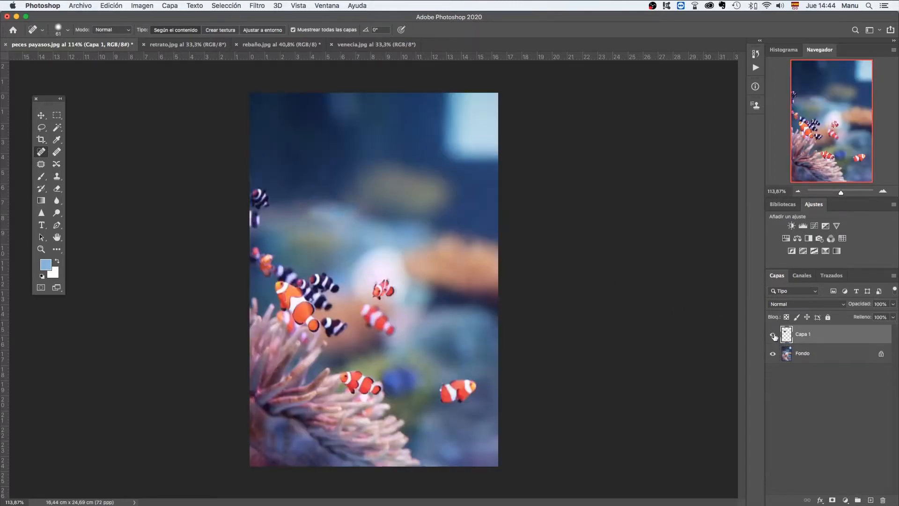
click(773, 335)
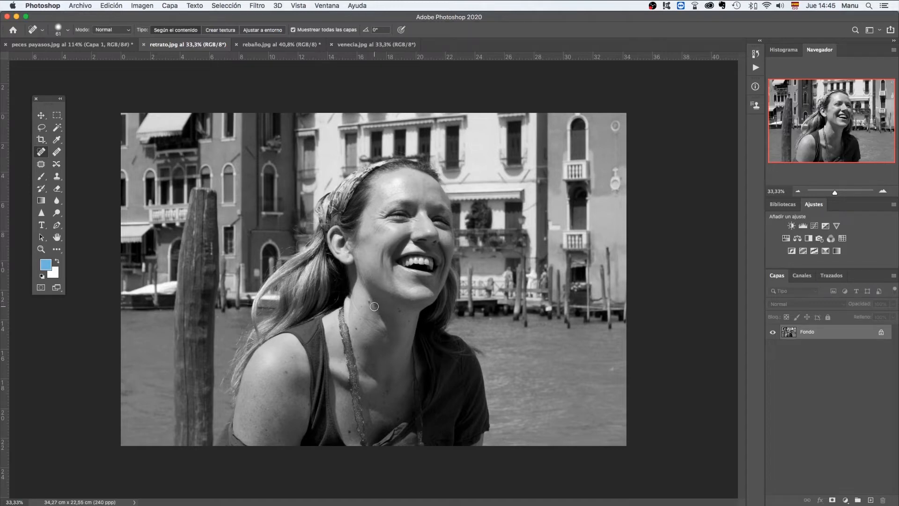
Step: Remove two moles from the woman's neck below the jaw using a 32 px healing brush at about 76% hardness
scroll(370, 306, up, 4)
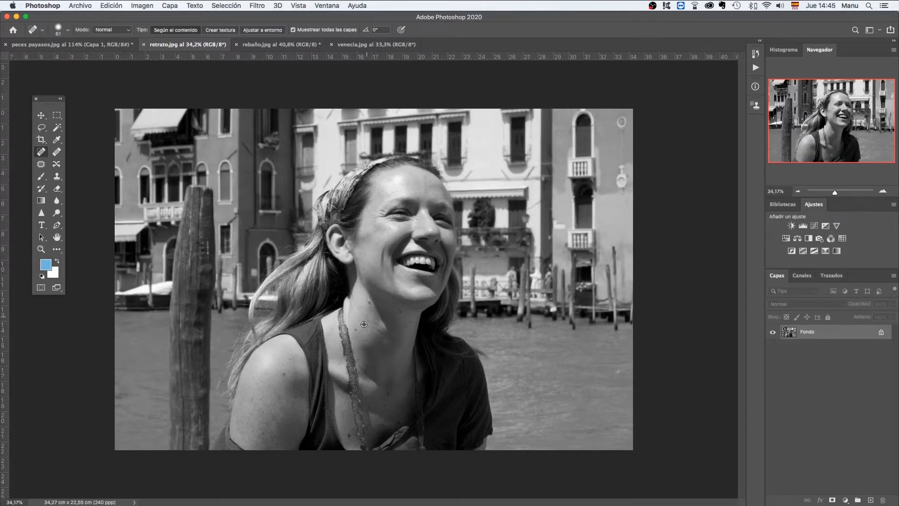
scroll(364, 325, up, 6)
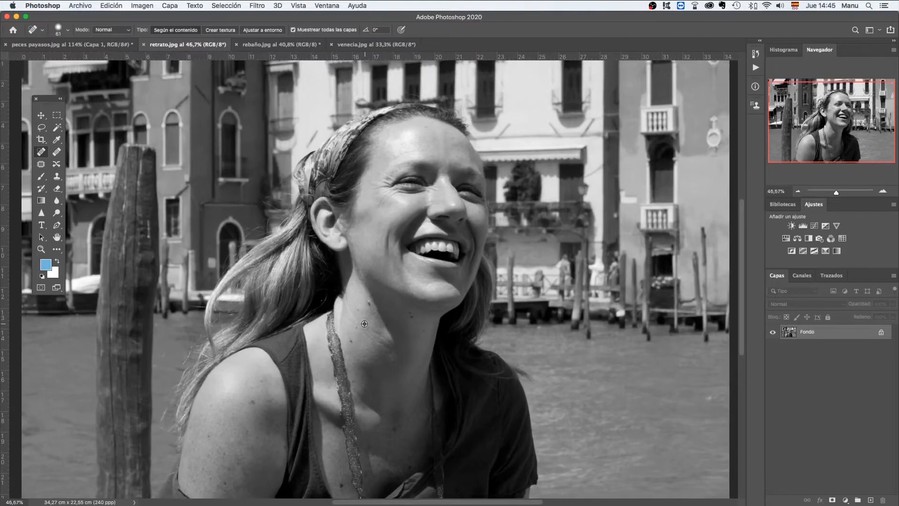
scroll(371, 298, up, 3)
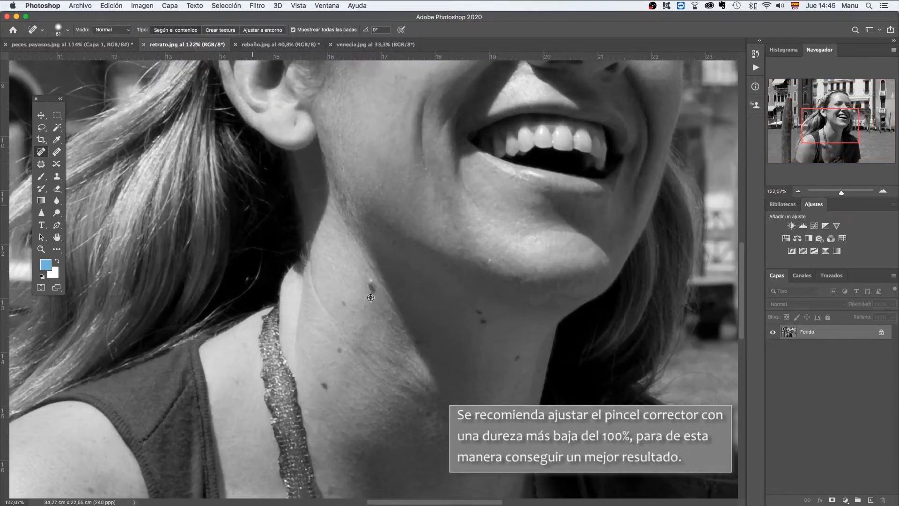
scroll(370, 295, up, 2)
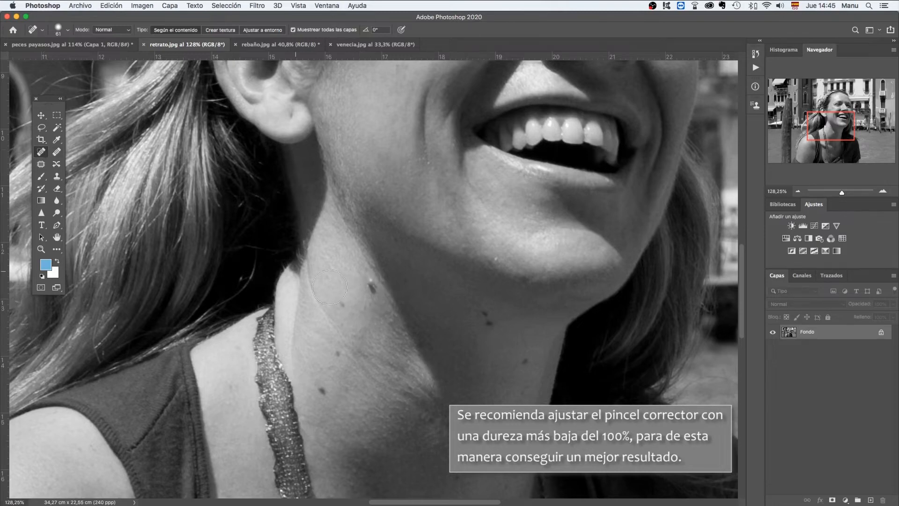
mouse_move(355, 313)
mouse_down()
mouse_move(347, 313)
mouse_move(349, 291)
mouse_move(347, 333)
mouse_up()
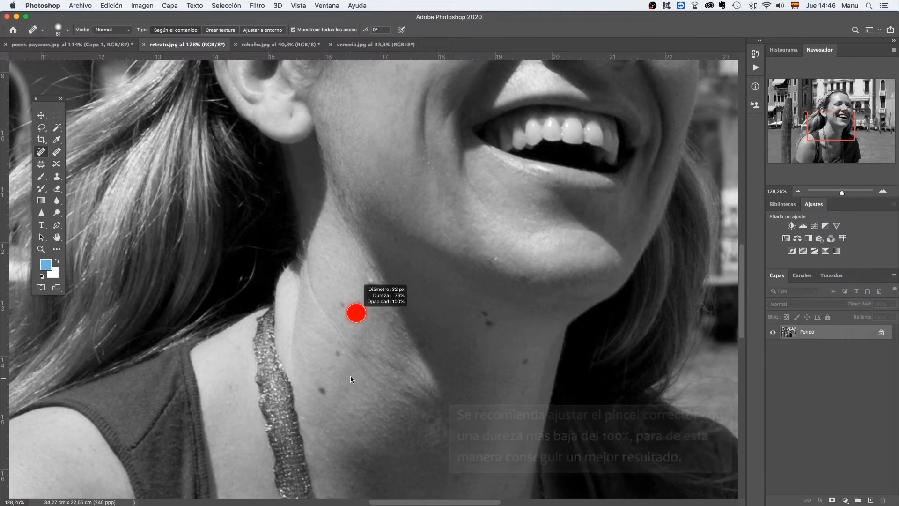
drag(350, 375, 350, 375)
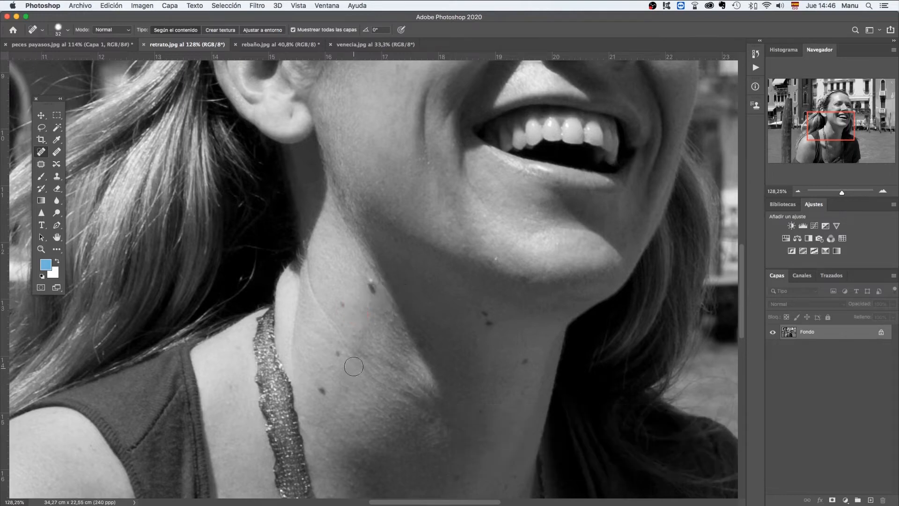
drag(365, 278, 370, 287)
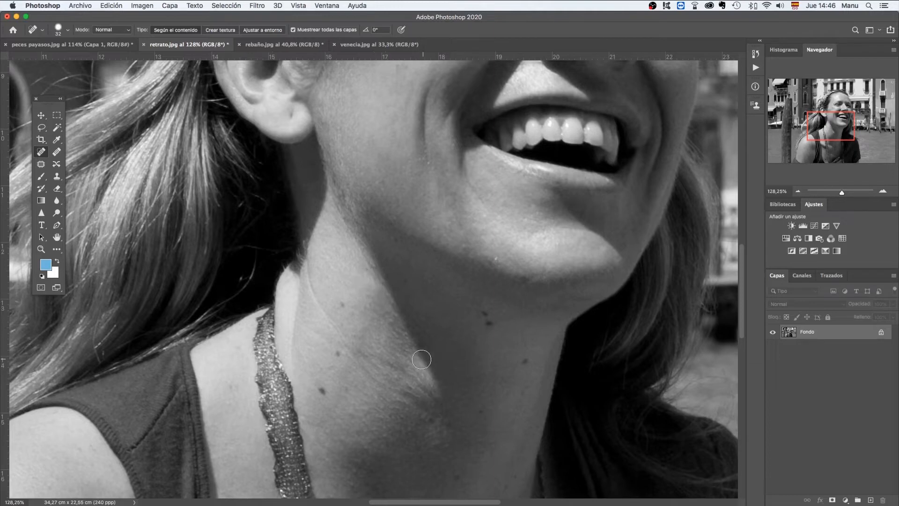
drag(345, 301, 341, 305)
Step: Heal the horizontal wrinkles across the woman's forehead with the Spot Healing Brush
scroll(342, 379, down, 4)
scroll(338, 377, down, 2)
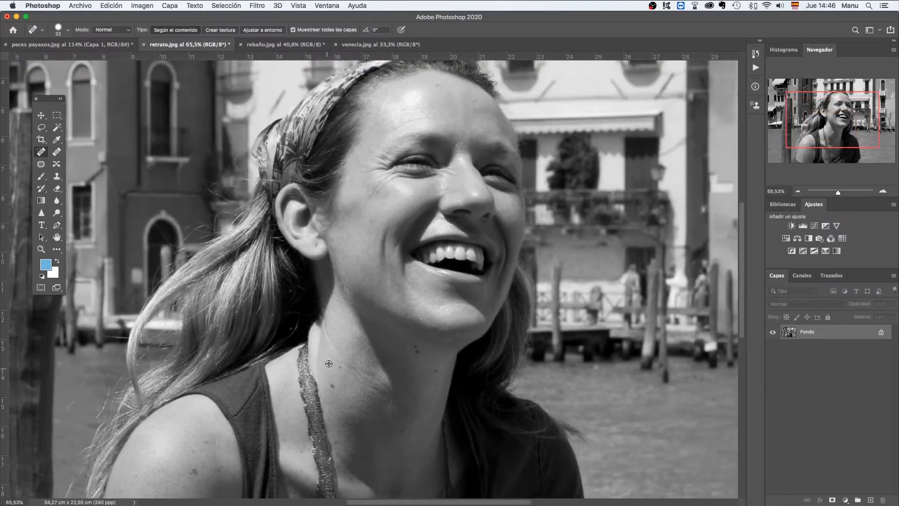
scroll(422, 126, up, 3)
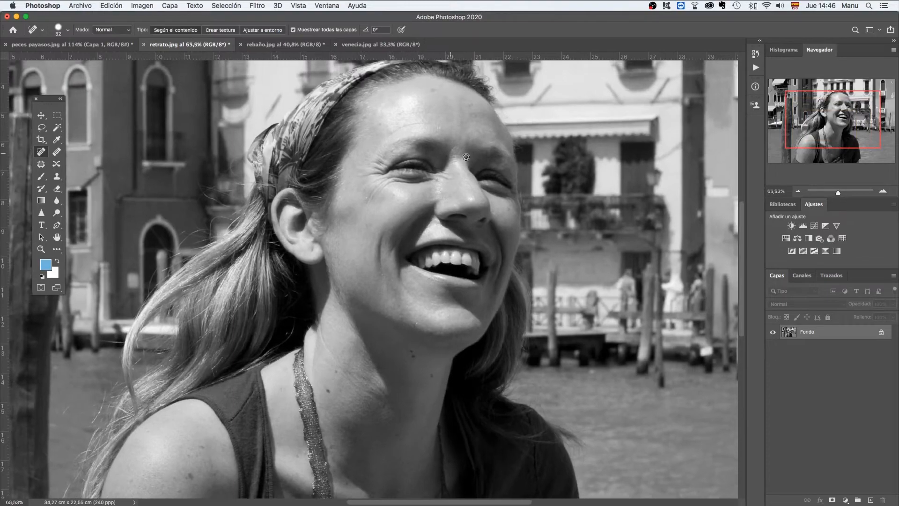
scroll(405, 116, up, 3)
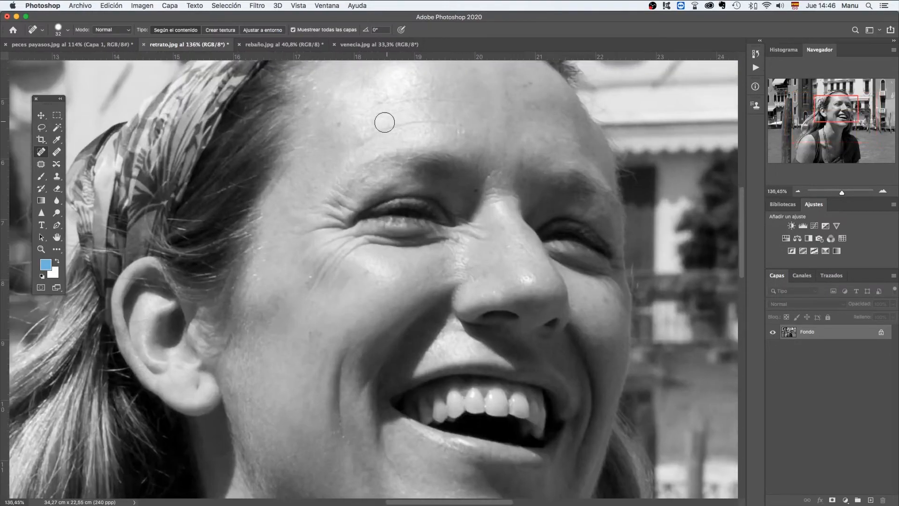
mouse_move(354, 138)
mouse_down()
mouse_move(463, 125)
mouse_move(478, 135)
mouse_up()
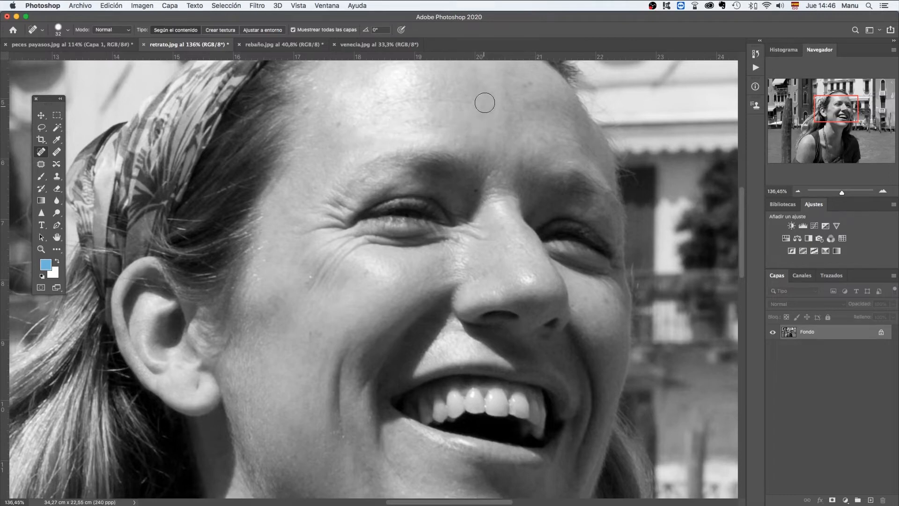
mouse_move(482, 98)
mouse_down()
mouse_move(377, 99)
mouse_move(363, 108)
mouse_up()
Step: Add a new layer in the portrait and heal the wrinkles beside the woman's eye on it
scroll(317, 280, down, 2)
scroll(319, 279, down, 4)
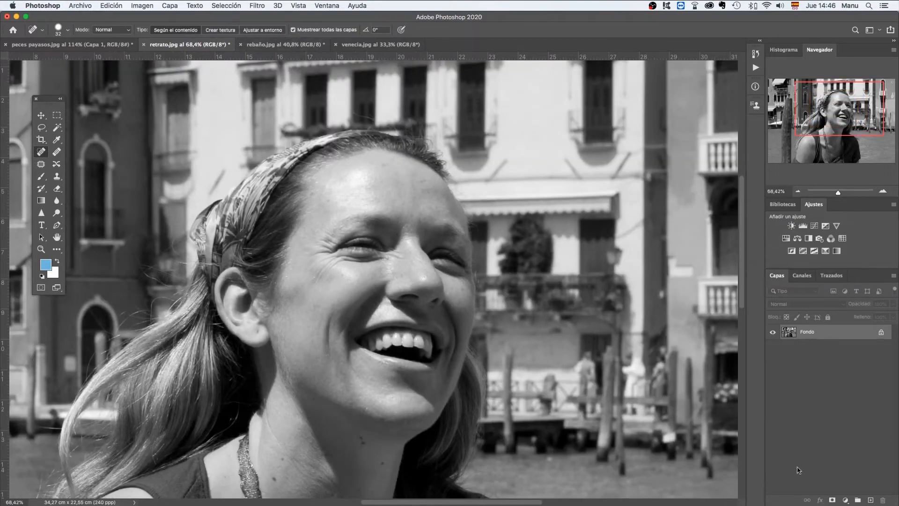
click(870, 500)
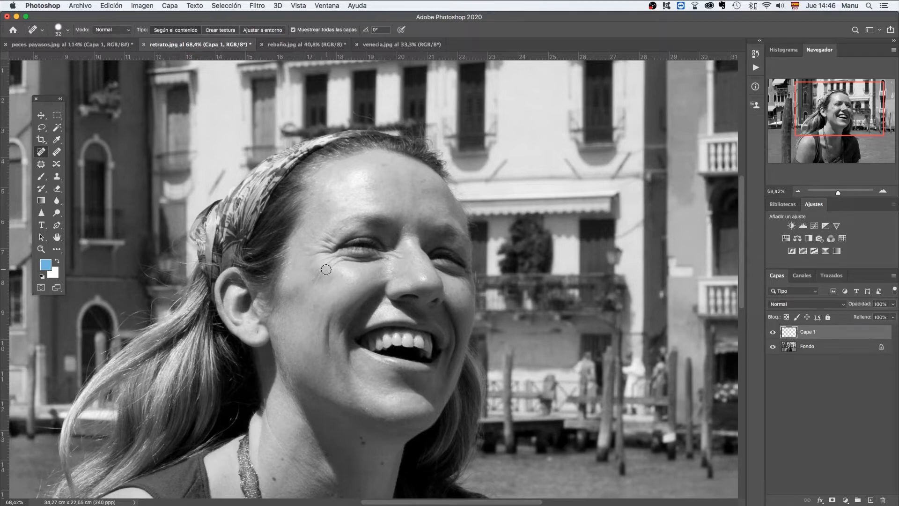
drag(326, 270, 343, 260)
click(318, 268)
click(318, 281)
mouse_move(318, 281)
mouse_down()
mouse_move(314, 255)
mouse_move(327, 237)
mouse_move(331, 263)
mouse_move(323, 253)
mouse_move(309, 255)
mouse_move(329, 290)
mouse_up()
drag(322, 251, 334, 253)
Step: Isolate Capa 1 by hiding Fondo, reduce the patch layer's opacity to 67%, and show Fondo again
click(772, 346)
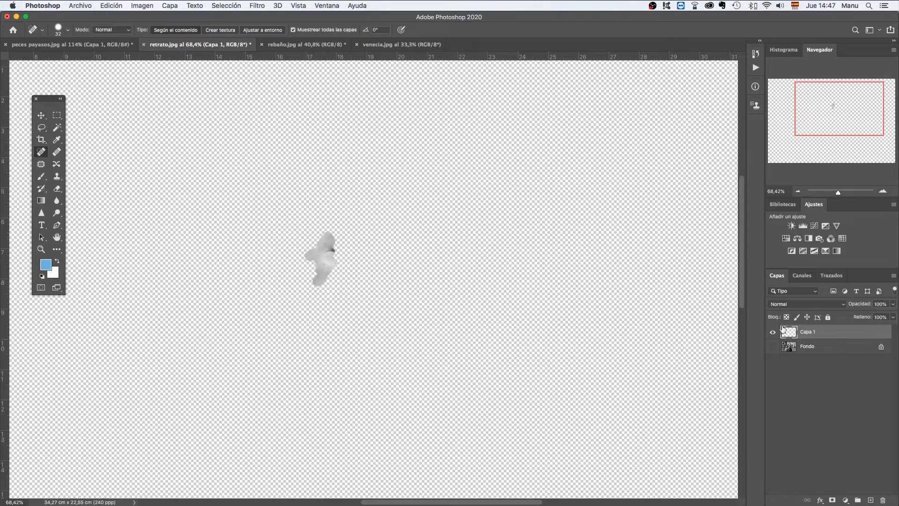
click(894, 305)
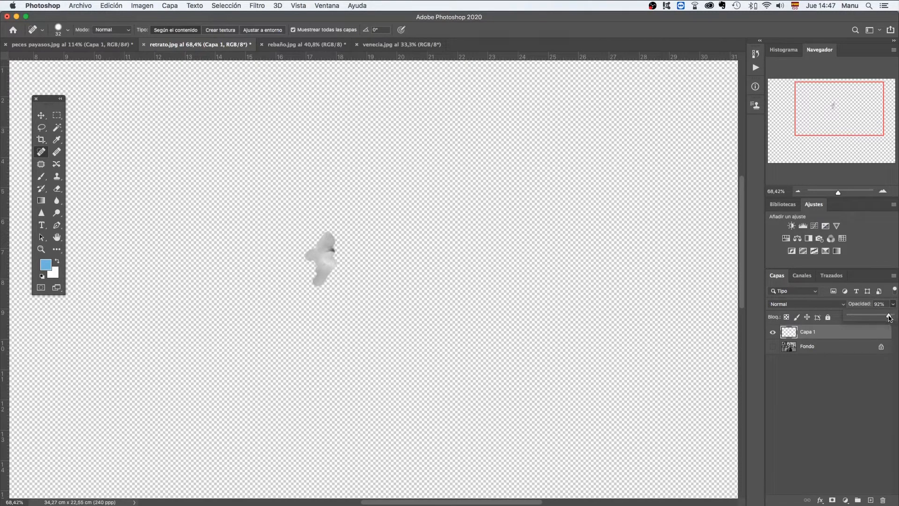
drag(890, 317, 878, 317)
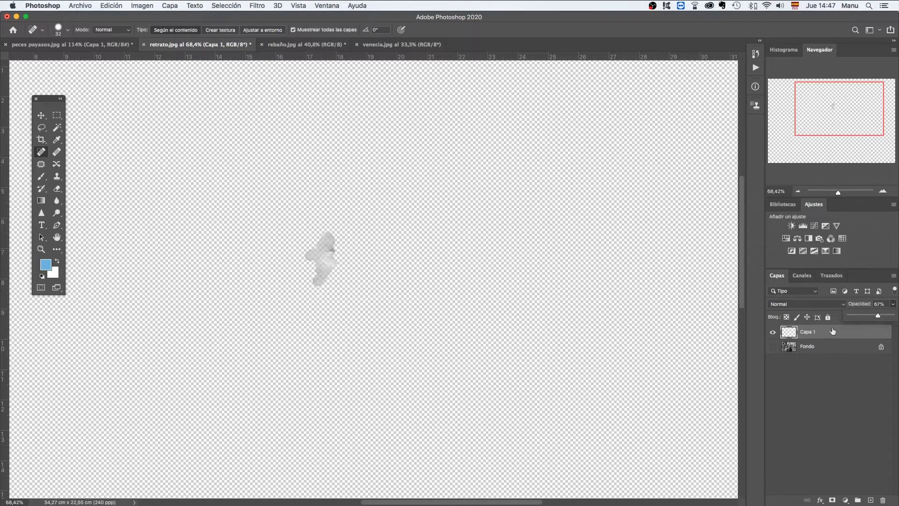
click(773, 347)
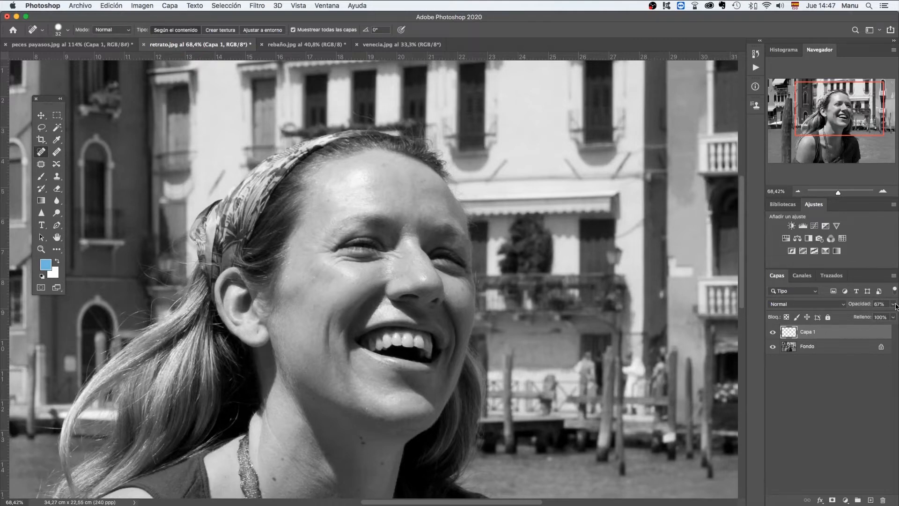
Step: Try Capa 1 at opacities from 0% upward, set it to 39%, and toggle the layer to compare the eye wrinkles
drag(895, 305, 850, 318)
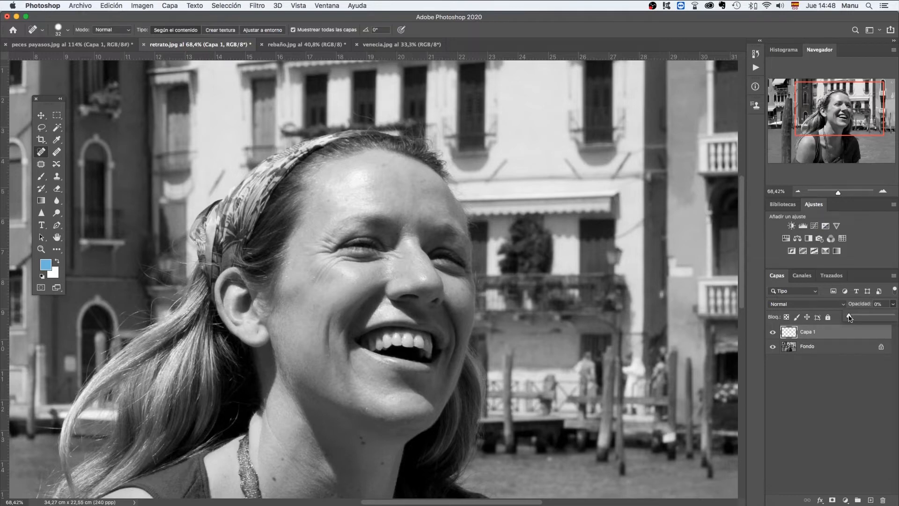
drag(851, 318, 897, 322)
drag(892, 317, 866, 317)
click(773, 333)
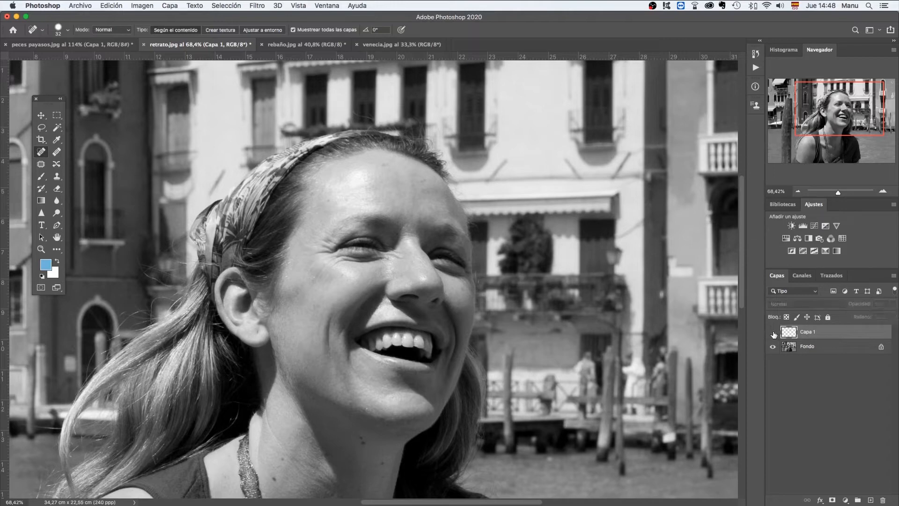
click(773, 332)
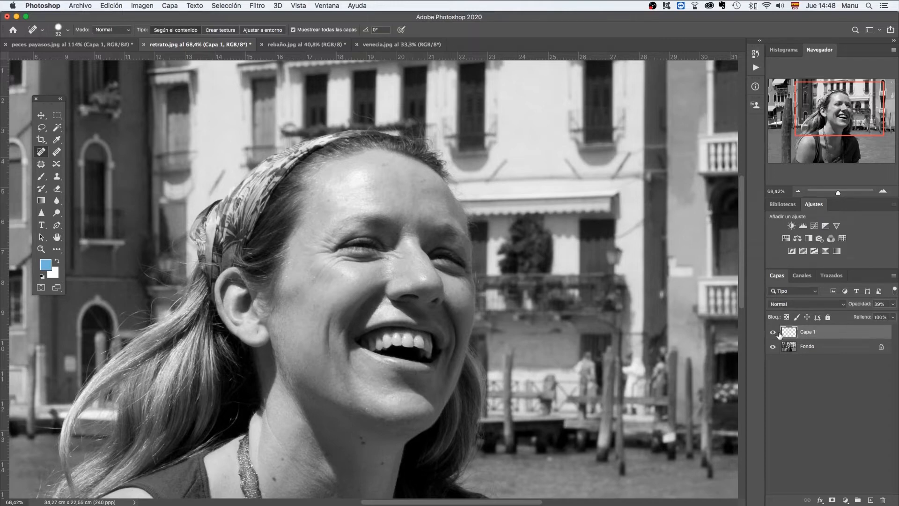
Step: Raise Capa 1's opacity moderately and toggle the layer's visibility to compare the softened eye wrinkles with the original
click(893, 305)
drag(865, 318, 878, 318)
click(773, 332)
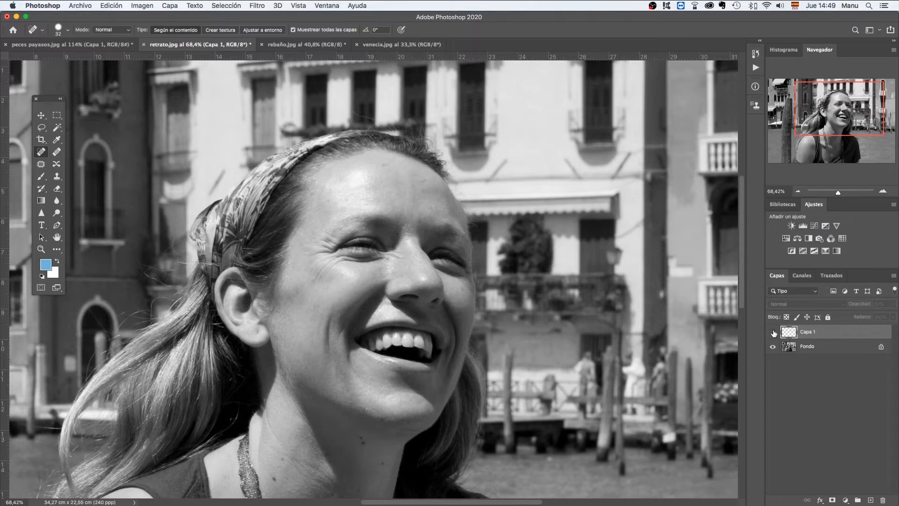
click(773, 332)
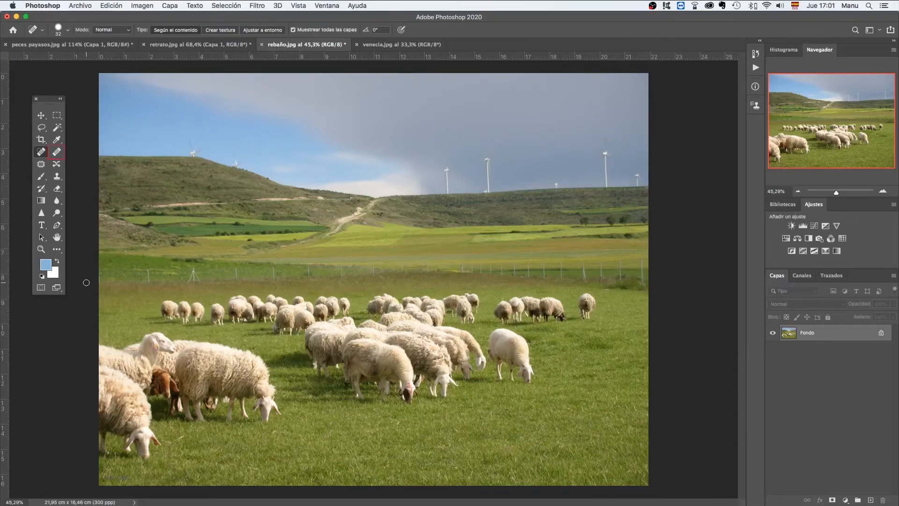
Step: Remove the lone grazing sheep nearest the middle of the meadow using a 118 px Healing Brush sampled from the adjacent grass
click(57, 153)
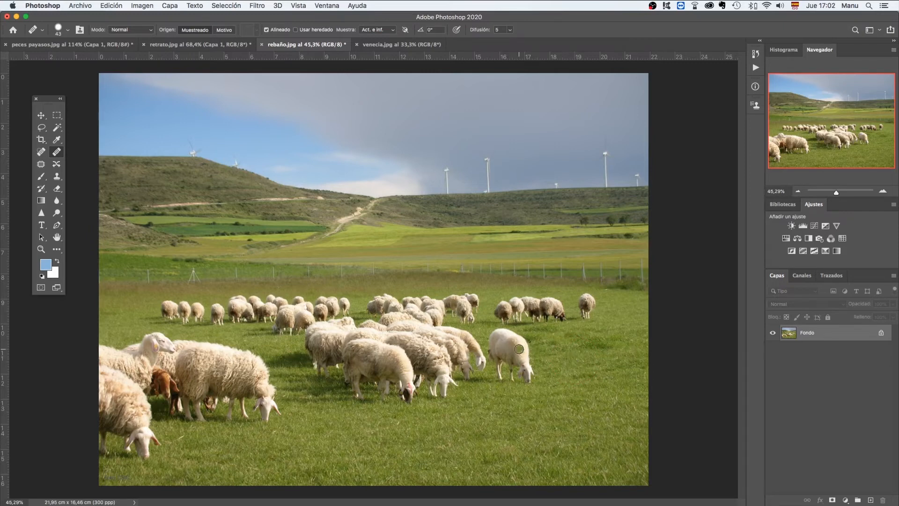
ctrl+alt+click(562, 355)
mouse_move(563, 356)
mouse_down()
mouse_move(584, 342)
mouse_move(575, 351)
mouse_up()
alt+click(579, 354)
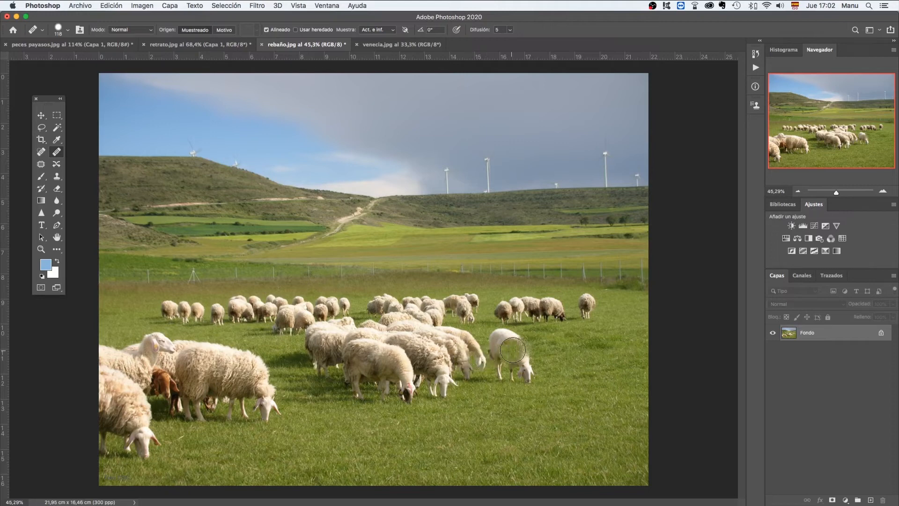
mouse_move(517, 345)
mouse_down()
mouse_move(502, 331)
mouse_move(512, 372)
mouse_move(523, 371)
mouse_move(522, 355)
mouse_move(511, 375)
mouse_move(498, 351)
mouse_move(522, 346)
mouse_move(515, 354)
mouse_up()
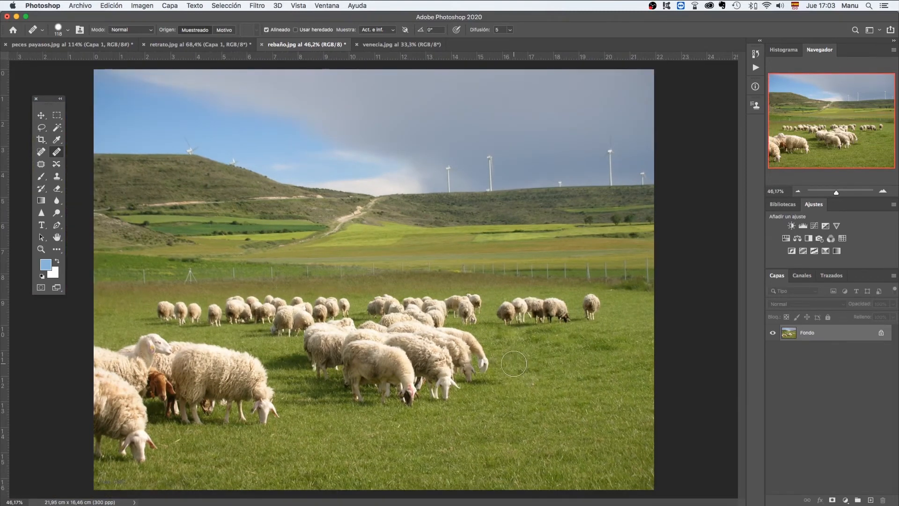
Step: Examine the Healing Brush's brush settings, clone source options and blending modes, keeping the mode Normal
click(68, 32)
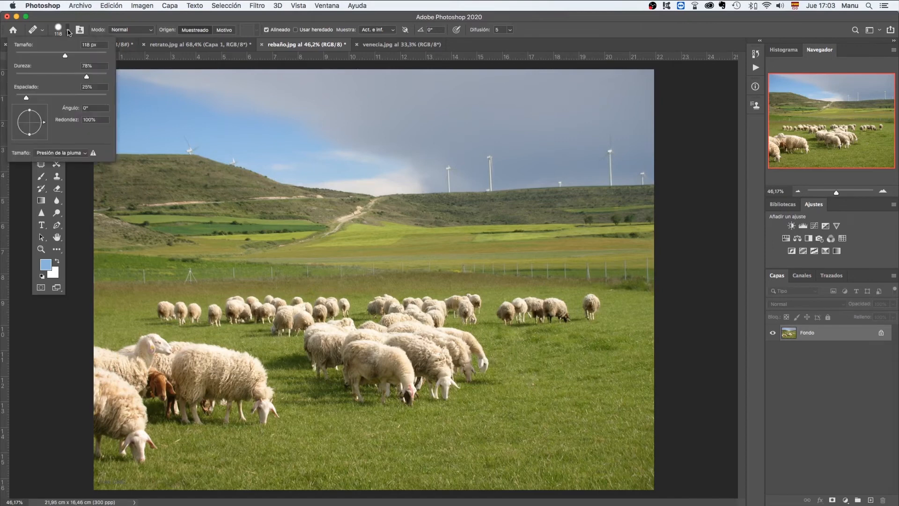
click(69, 32)
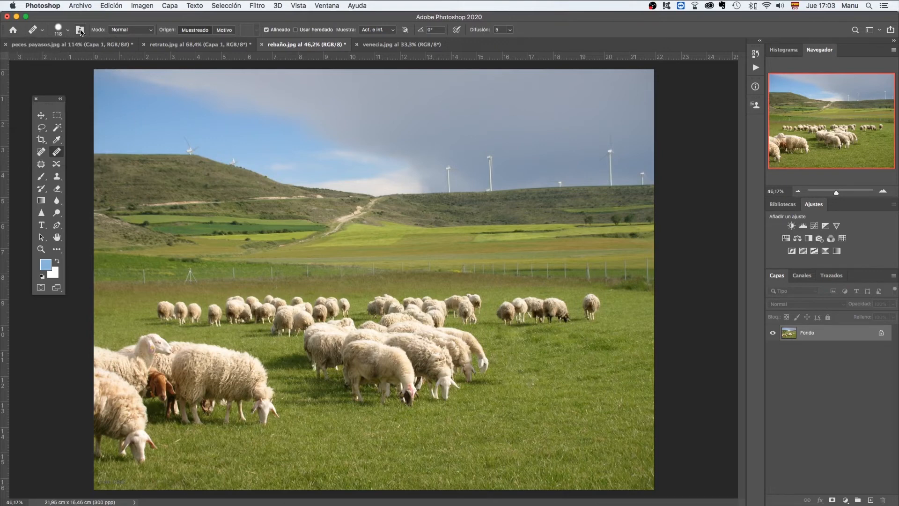
click(80, 31)
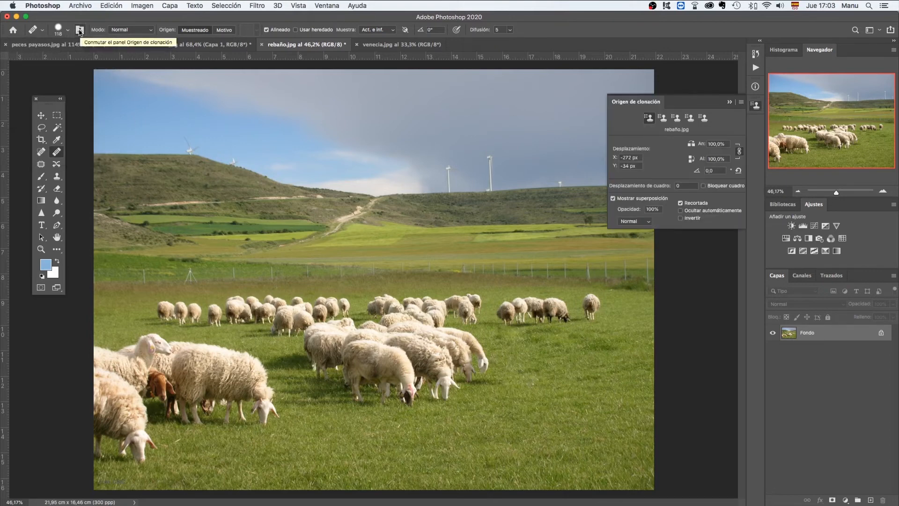
click(80, 31)
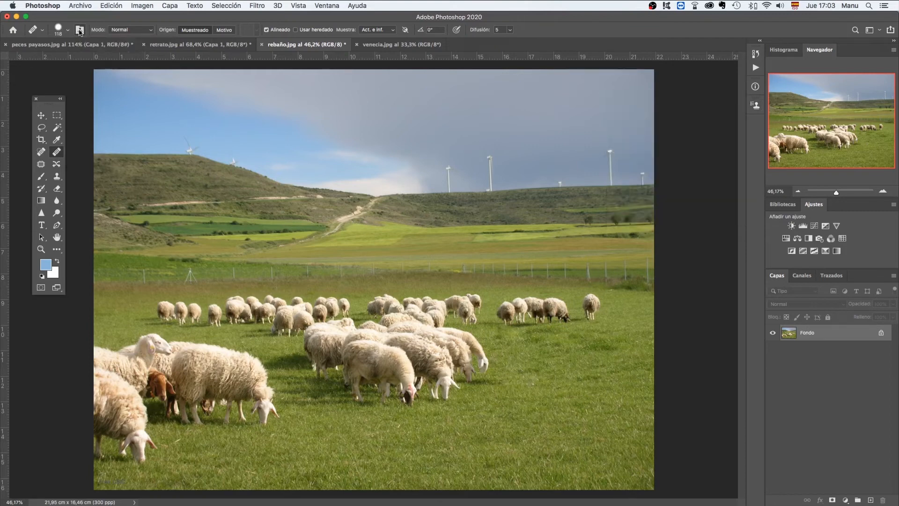
click(151, 31)
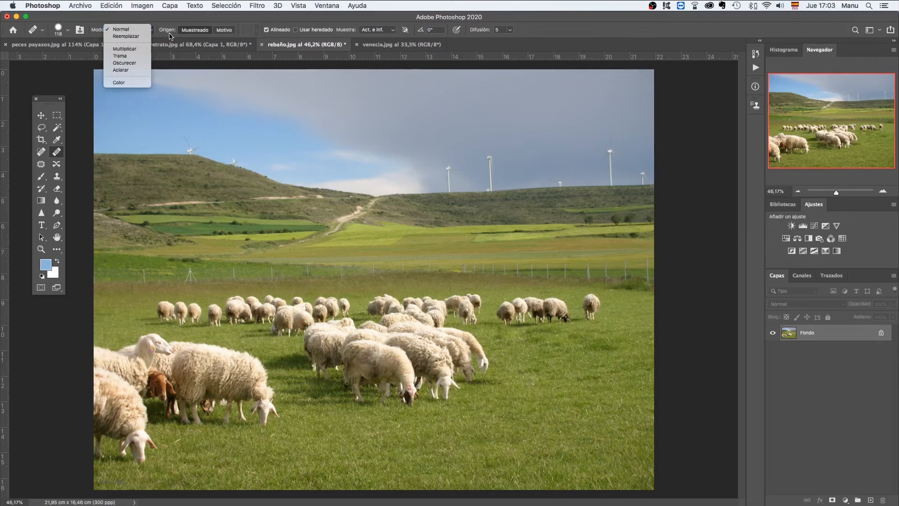
click(168, 32)
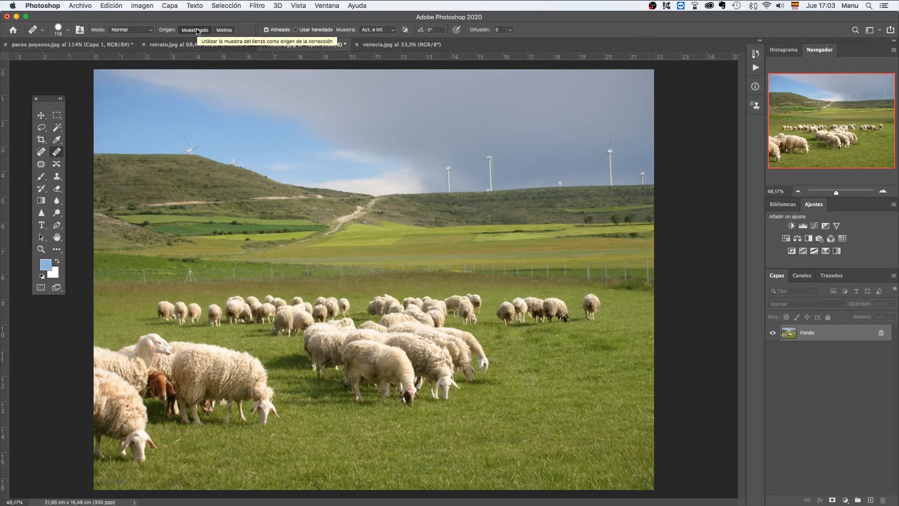
Step: Try healing the far-right sheep with the Motivo source, undo the stroke, and restore the source to Muestreado
click(224, 30)
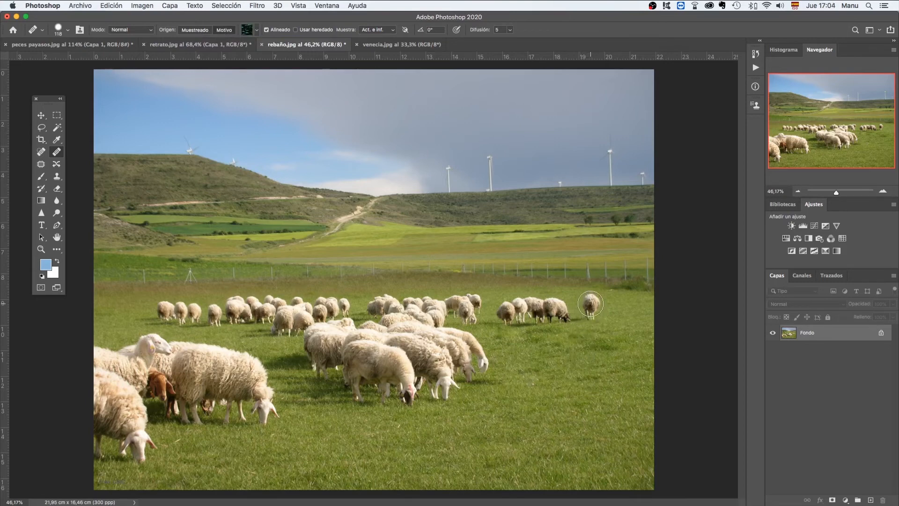
drag(591, 304, 590, 316)
key(super+z)
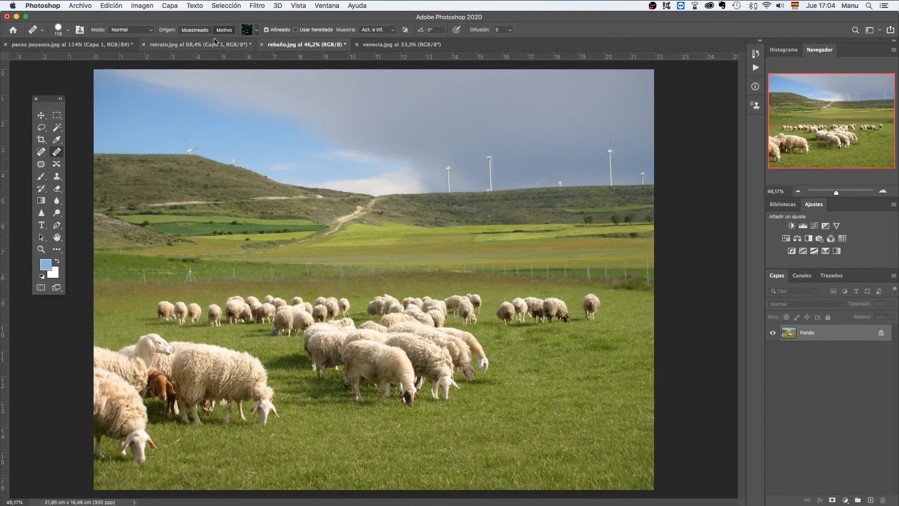
click(194, 30)
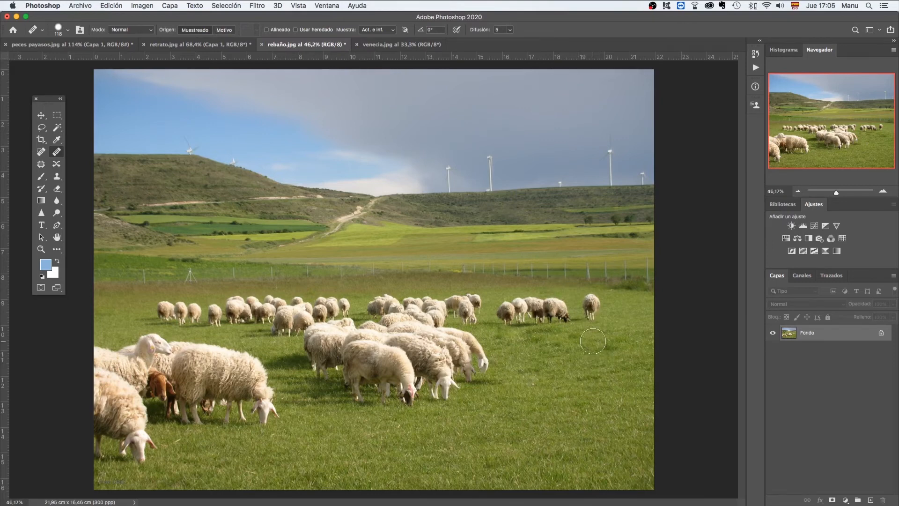
mouse_move(594, 322)
mouse_down()
mouse_move(593, 304)
mouse_move(584, 307)
mouse_up()
key(super+z)
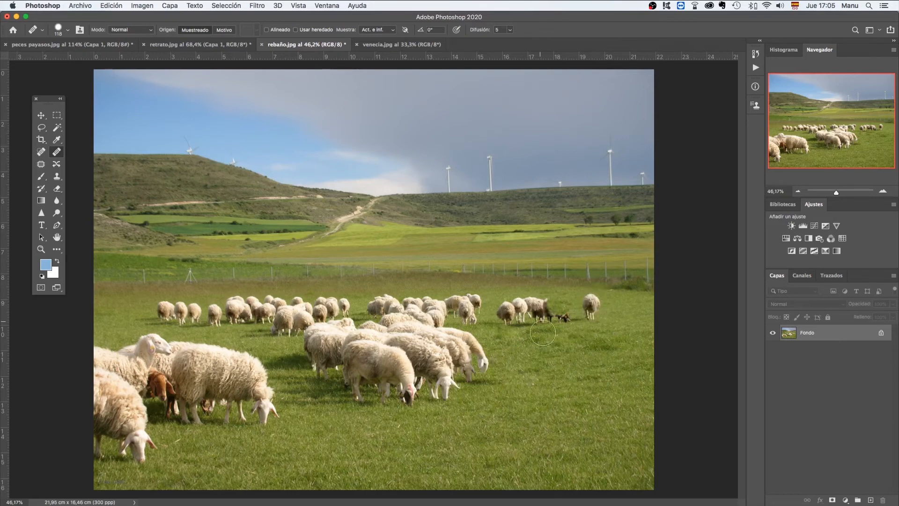
key(super+shift+z)
Step: Try removing the far-right group of sheep with non-aligned sampling from the grass below, and undo the strokes
alt+click(594, 355)
click(592, 307)
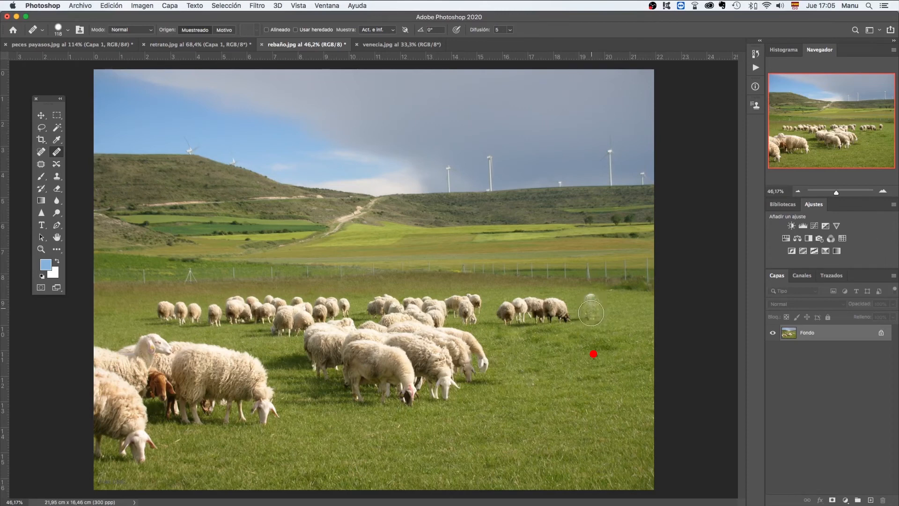
click(590, 304)
mouse_move(590, 303)
mouse_down()
mouse_move(587, 322)
mouse_move(556, 314)
mouse_up()
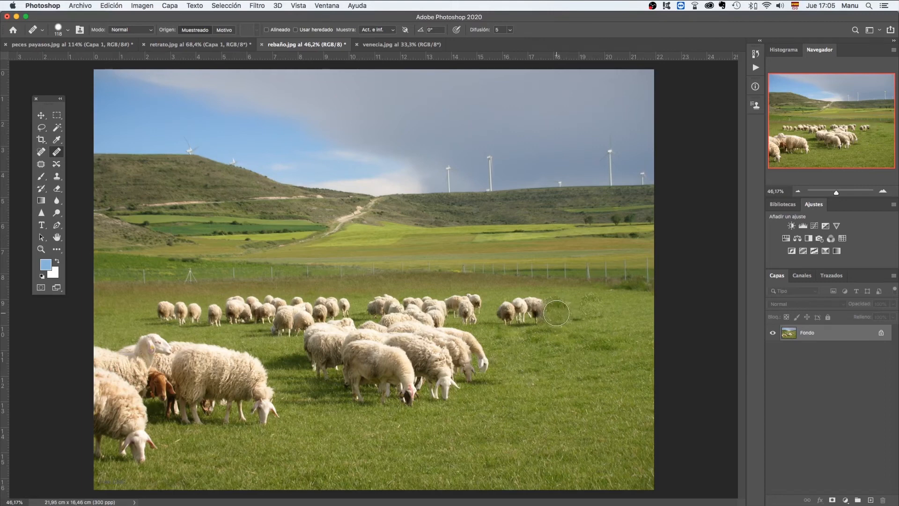
mouse_move(505, 304)
mouse_down()
mouse_move(510, 322)
mouse_move(510, 306)
mouse_move(515, 316)
mouse_move(532, 305)
mouse_move(532, 314)
mouse_move(544, 310)
mouse_move(535, 310)
mouse_up()
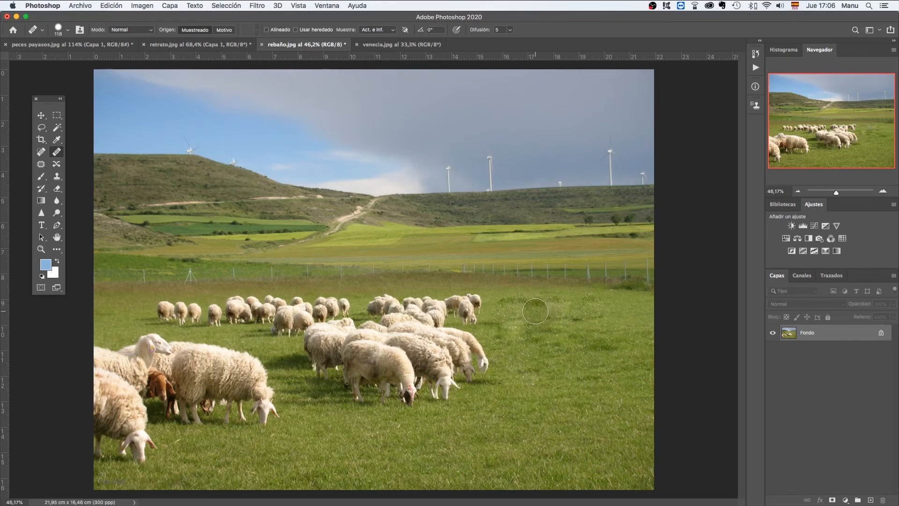
key(super+z)
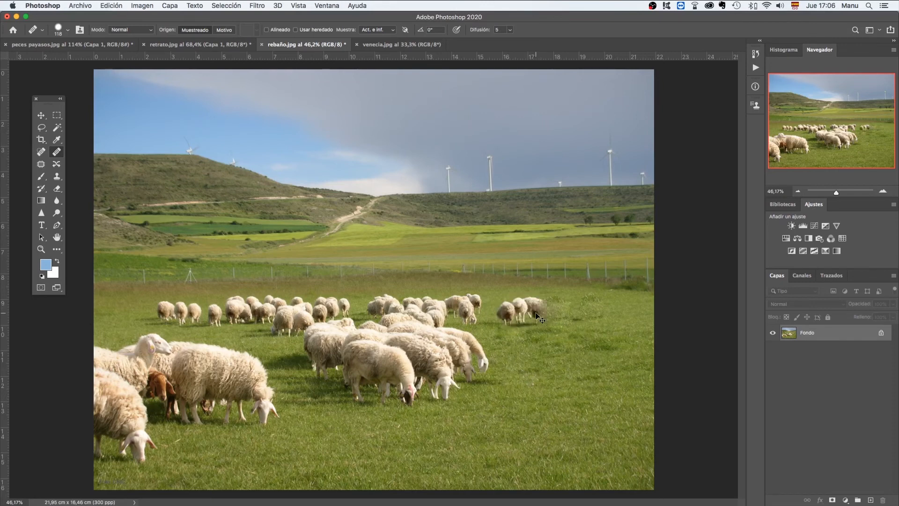
key(super+z)
key(super+z)
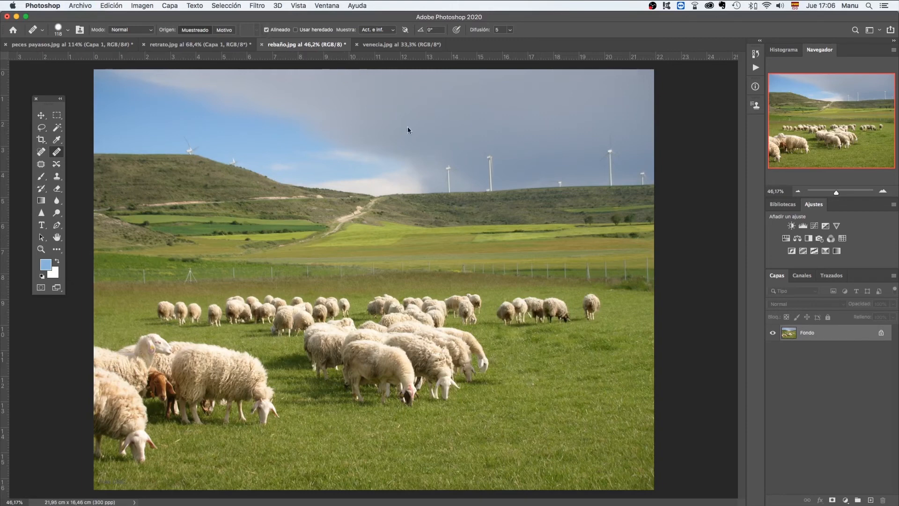
Step: Try removing the far-right group of sheep with aligned sampling from the grass below, and undo the strokes
alt+click(593, 348)
drag(589, 313, 508, 308)
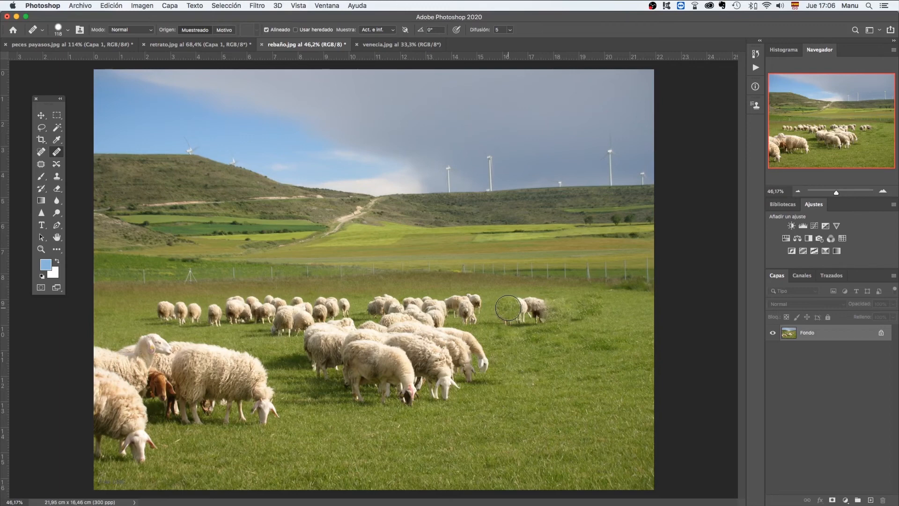
mouse_move(508, 308)
mouse_down()
mouse_move(537, 308)
mouse_move(521, 305)
mouse_move(536, 307)
mouse_move(535, 316)
mouse_move(549, 313)
mouse_move(535, 306)
mouse_move(586, 312)
mouse_move(517, 311)
mouse_move(622, 312)
mouse_move(536, 324)
mouse_up()
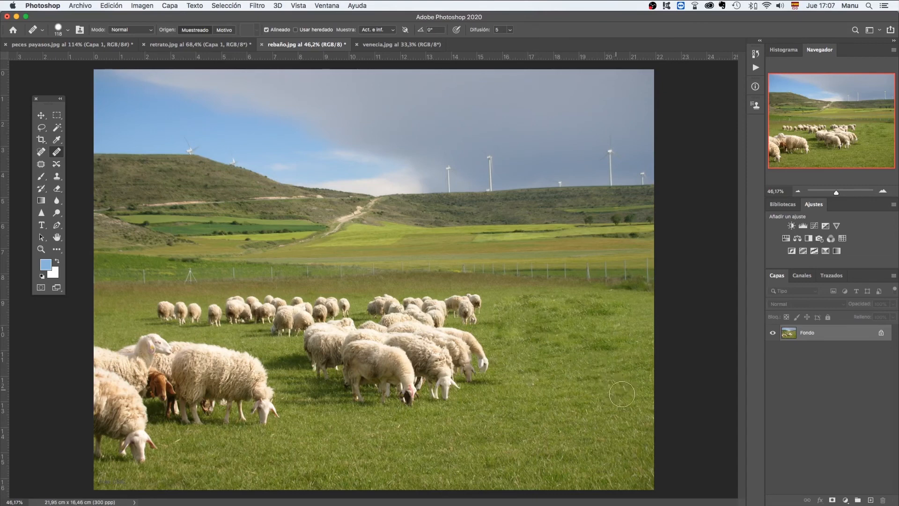
key(super+z)
key(super+z)
key(super+z)
key(super+z)
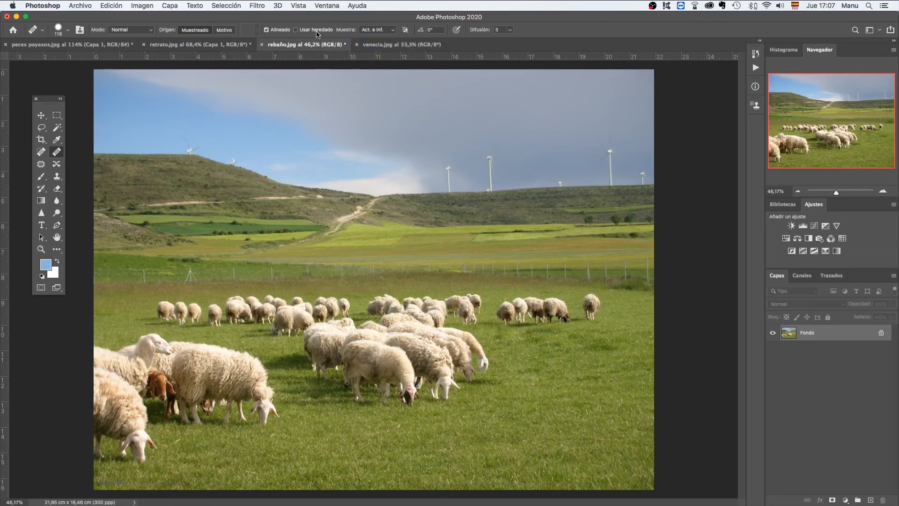
Step: Keep sampling on Act. e inf., add a new layer, and heal the far-right sheep on it with grass sampled below
click(393, 31)
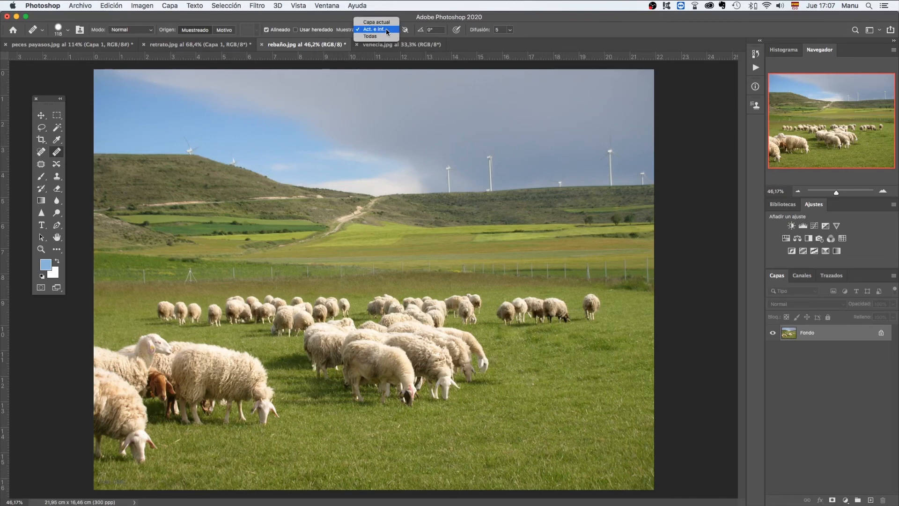
click(386, 30)
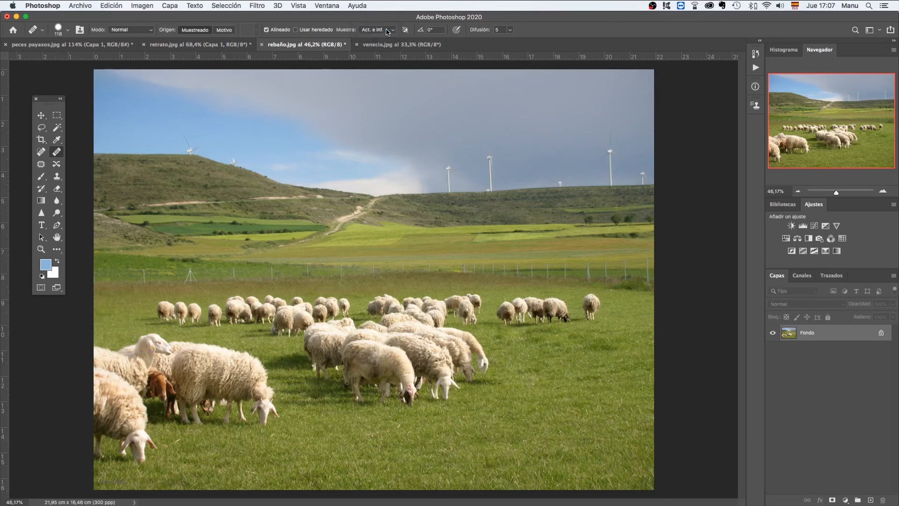
click(870, 500)
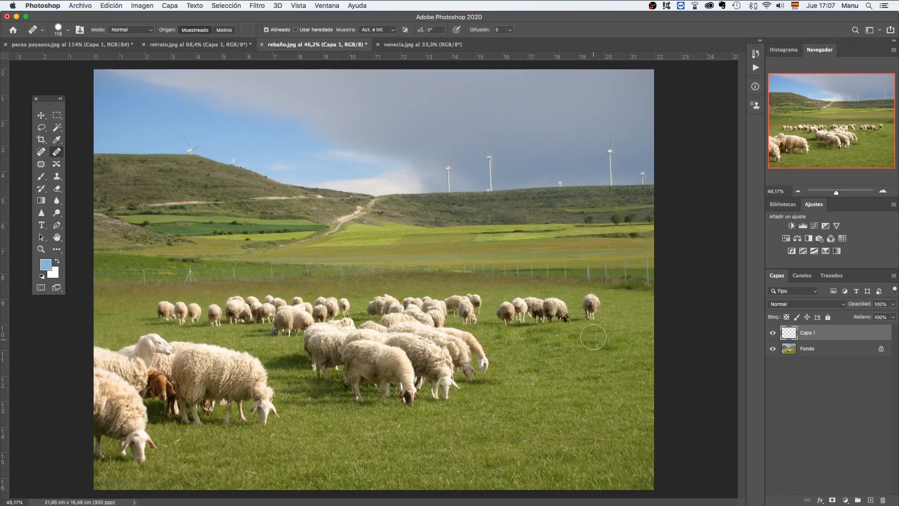
alt+click(595, 367)
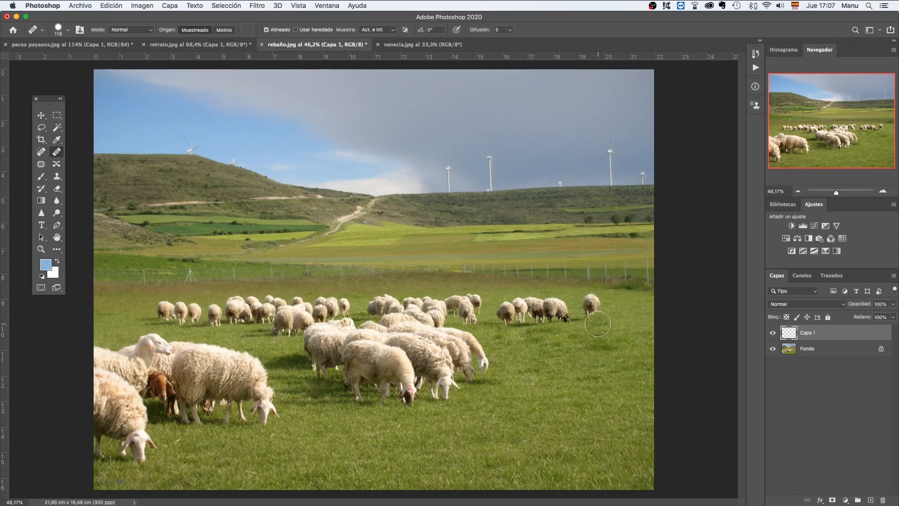
drag(594, 328, 592, 306)
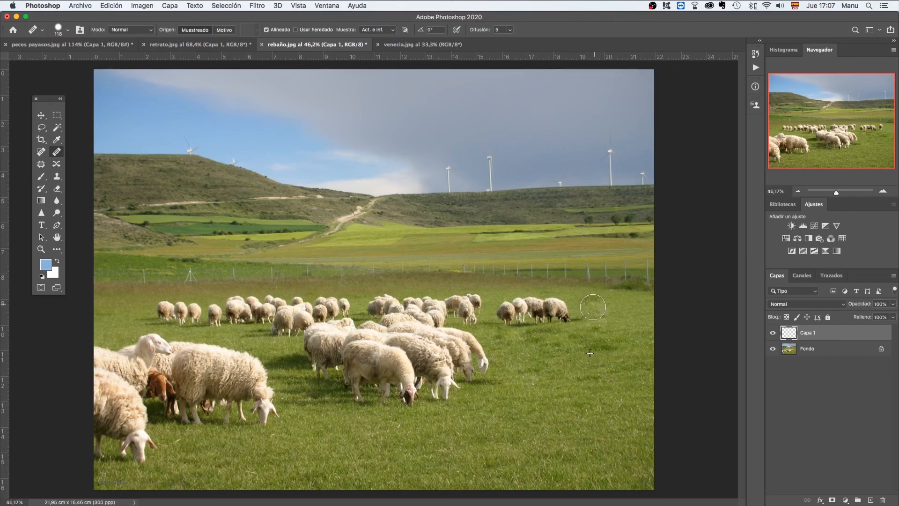
Step: Toggle Fondo off and on to inspect the grass patch alone, and hide Capa 1
click(773, 349)
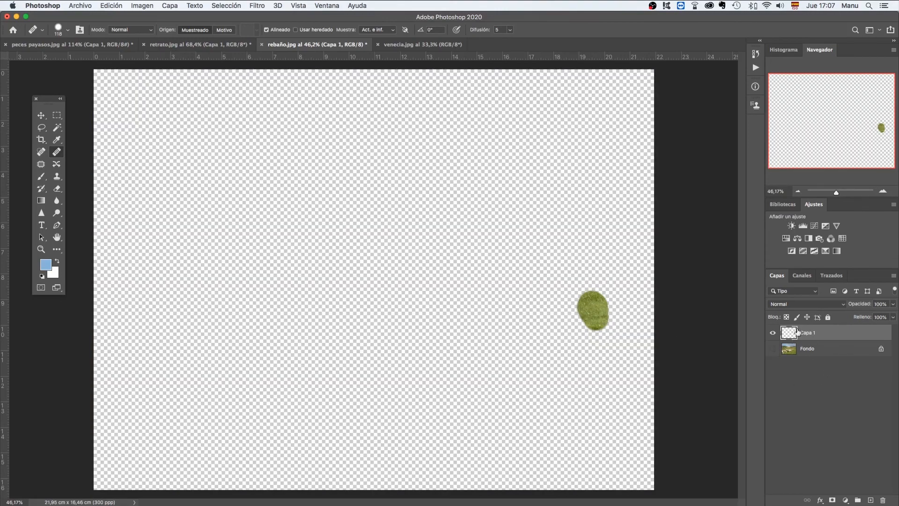
click(773, 349)
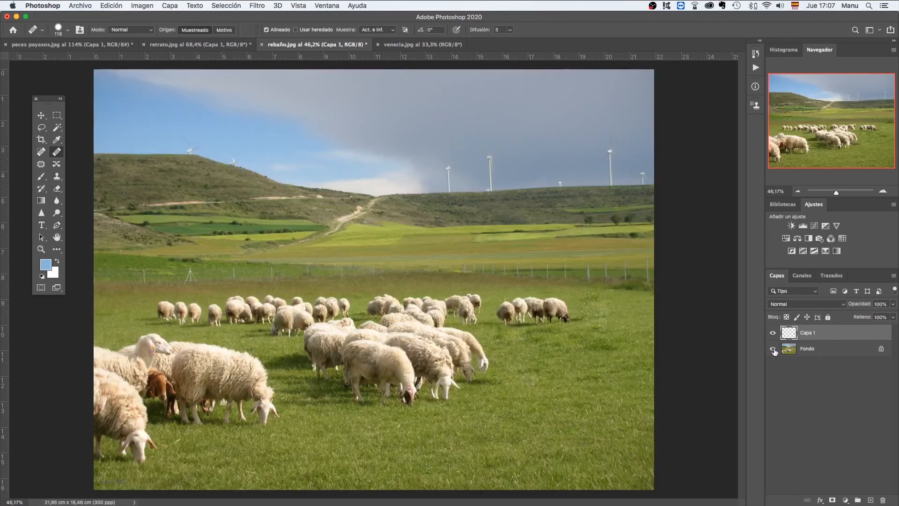
click(773, 333)
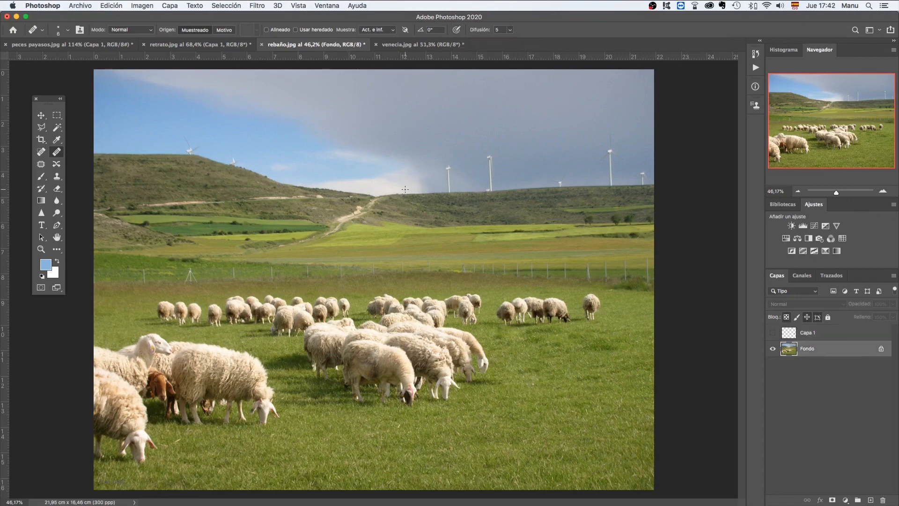
Step: Open the Healing Brush's Difusión setting and examine its slider at 5
click(510, 30)
mouse_move(511, 42)
mouse_down()
mouse_move(480, 43)
mouse_move(523, 43)
mouse_move(508, 48)
mouse_up()
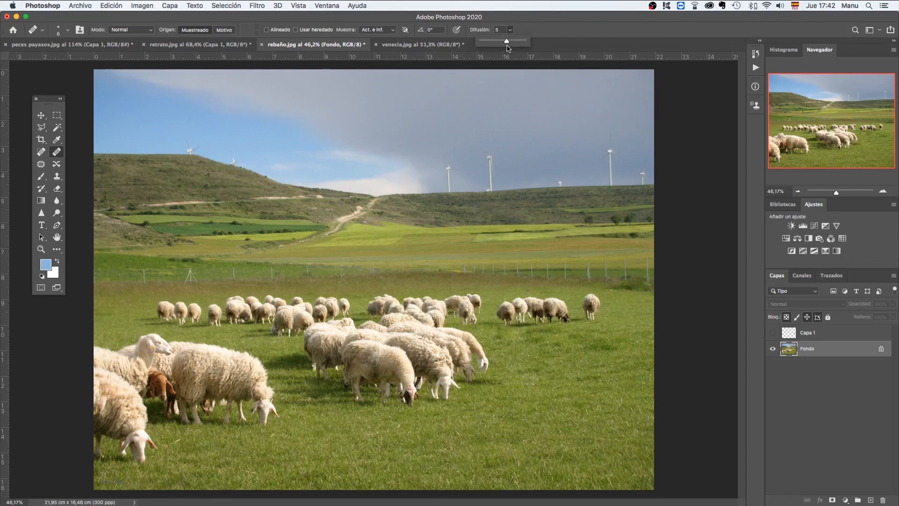